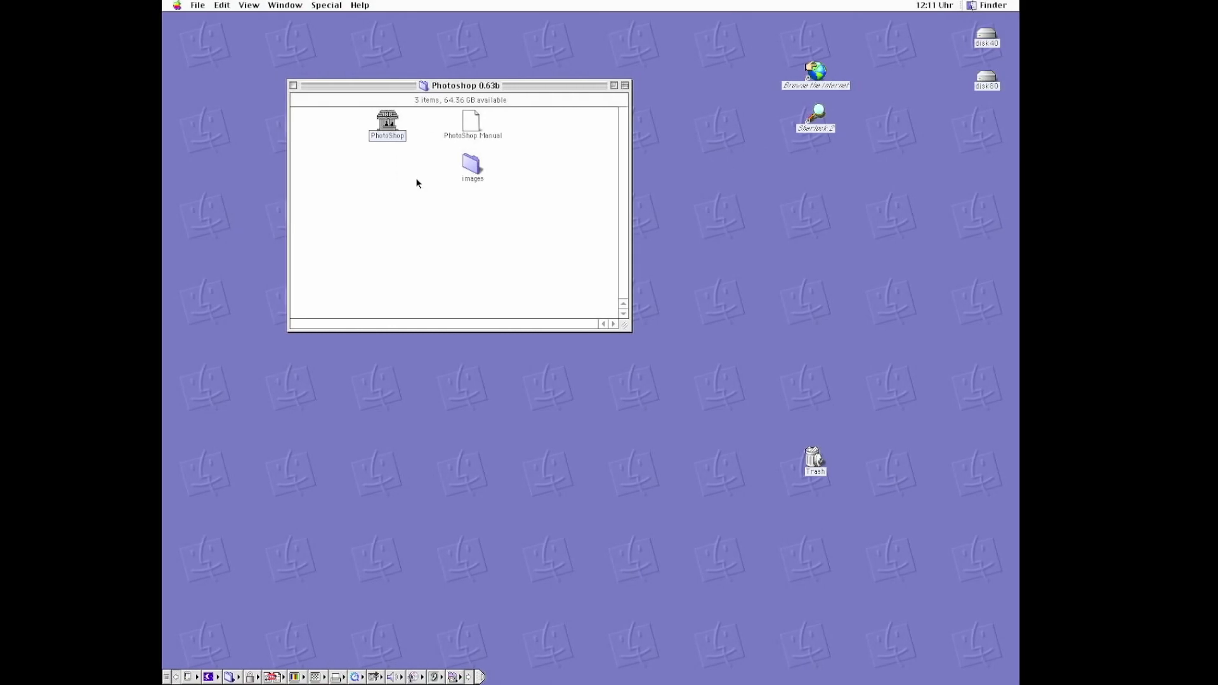
Browse the PhotoShop Manual document and the images folder in the Finder.
click(416, 182)
click(471, 123)
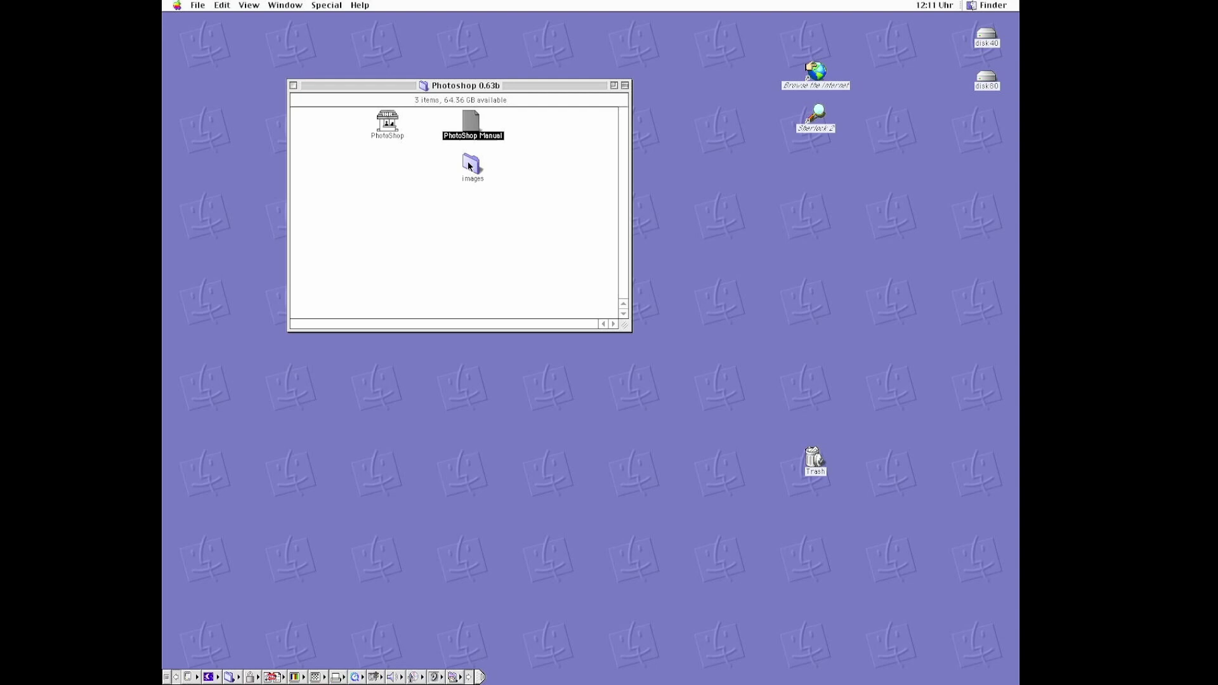
click(472, 166)
click(414, 164)
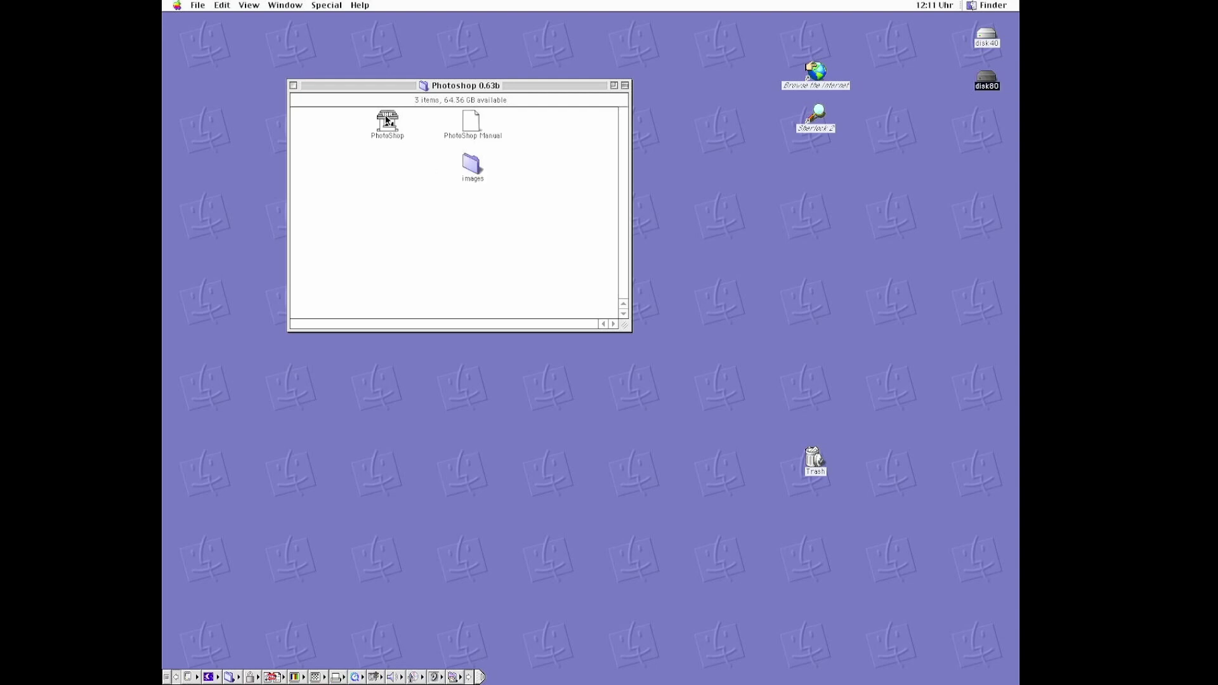
Launch Photoshop and view its About box (version 0.63, 1988 Thomas Knoll).
double_click(388, 122)
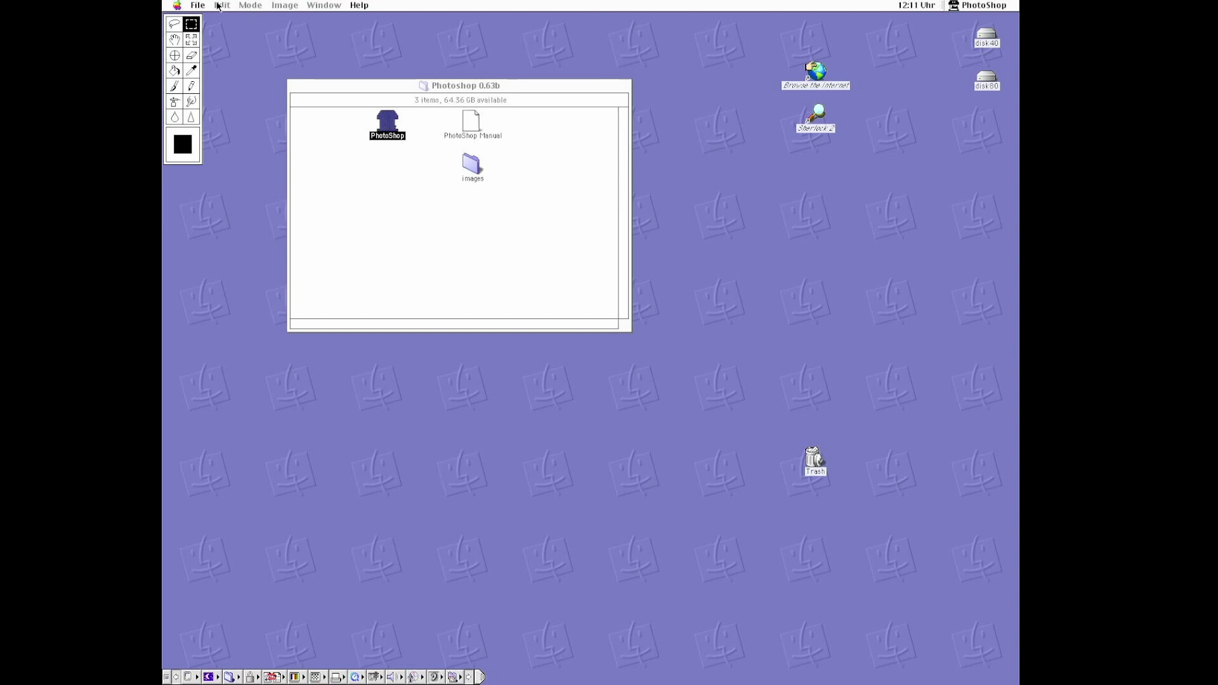
drag(198, 5, 181, 17)
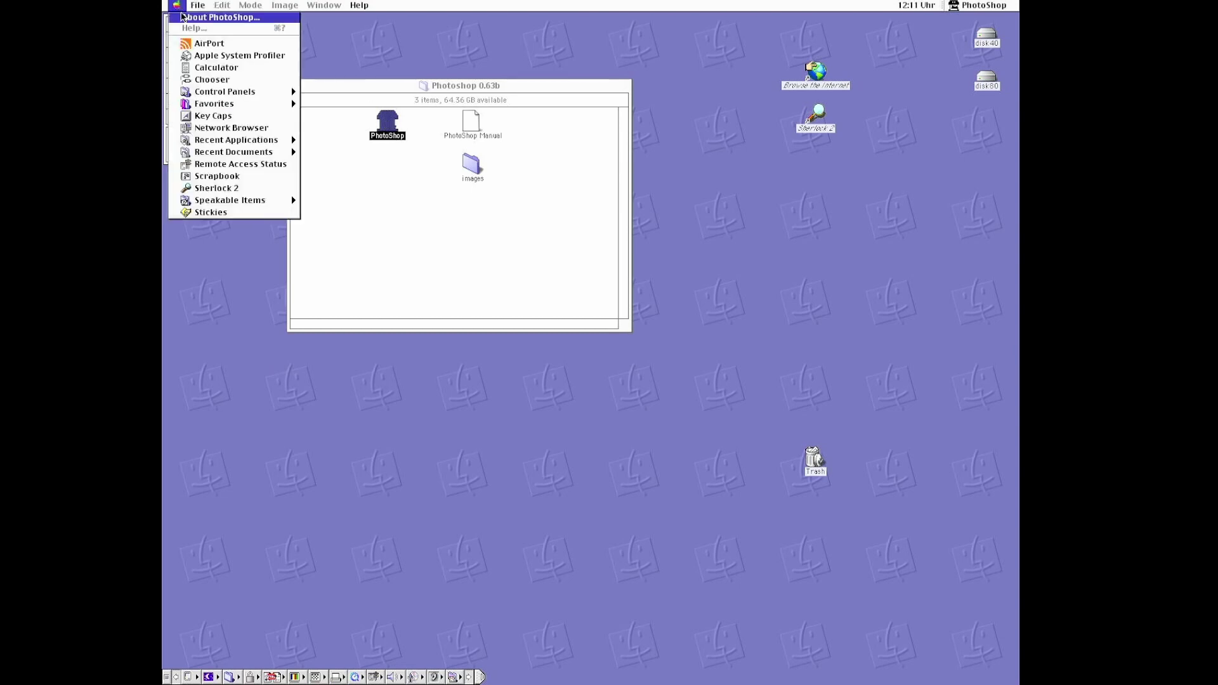
click(214, 17)
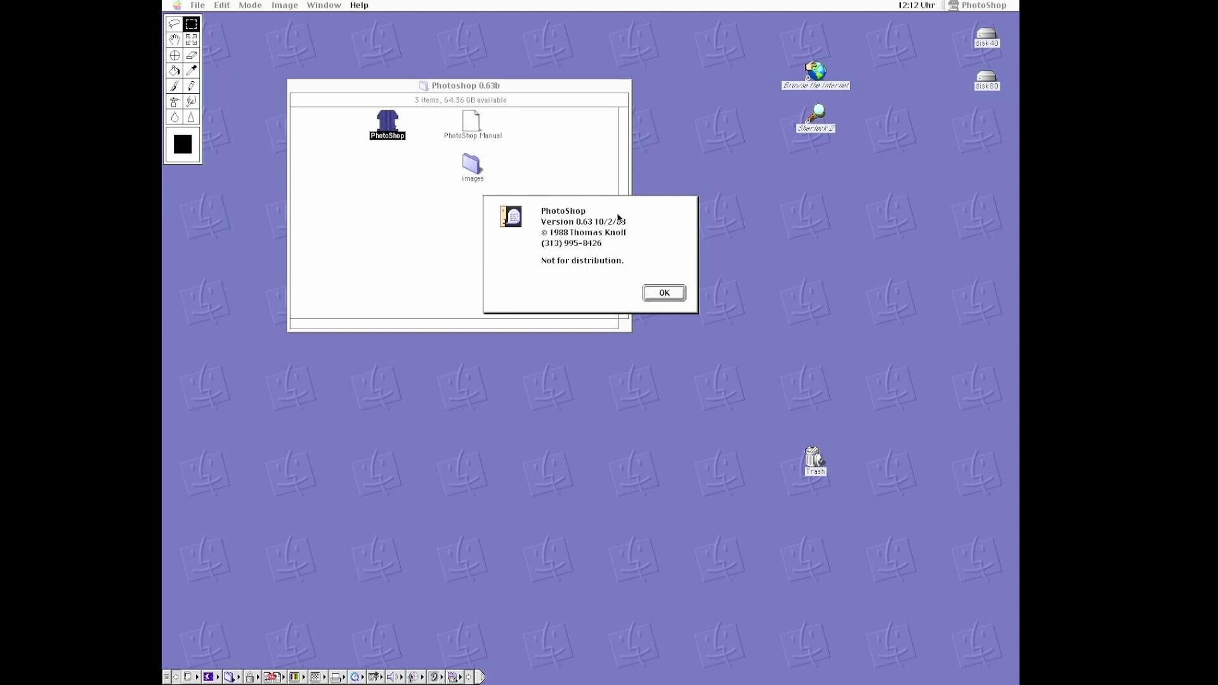
click(663, 294)
Create Untitled-1, a new colour image of 480 rows by 640 columns.
click(195, 6)
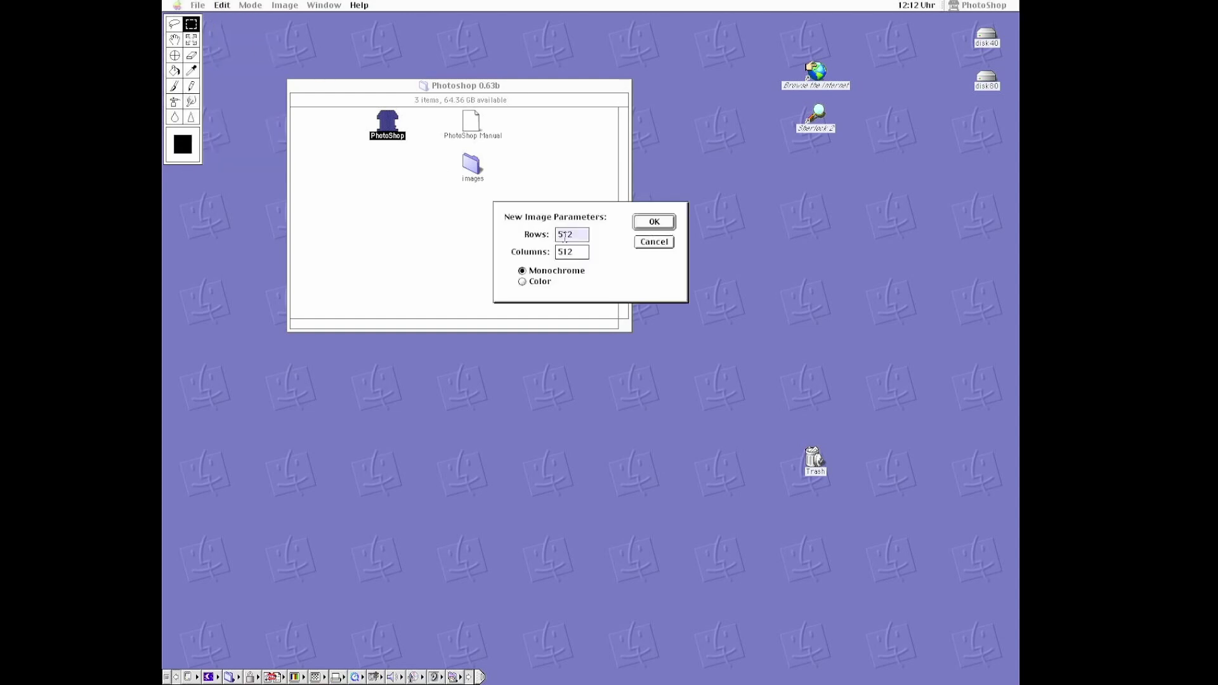
text(480)
click(569, 249)
text(640)
click(522, 282)
click(653, 222)
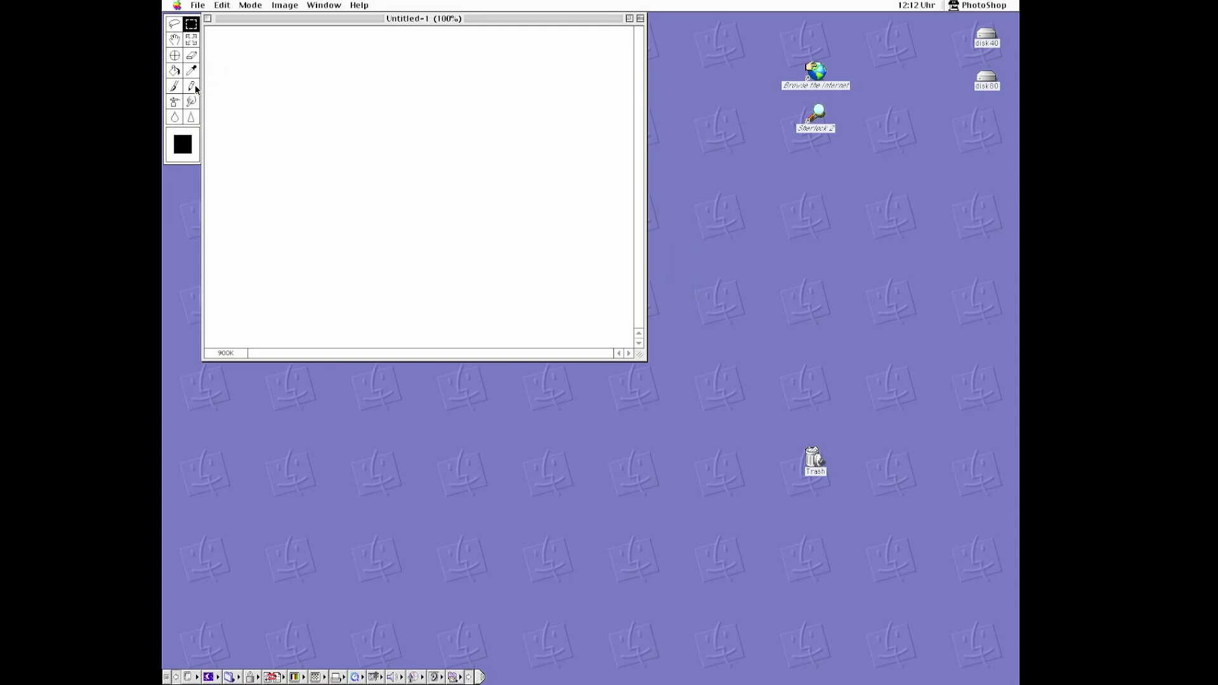
Select the pencil and choose a large round shape in Pencil Options.
click(192, 87)
double_click(192, 86)
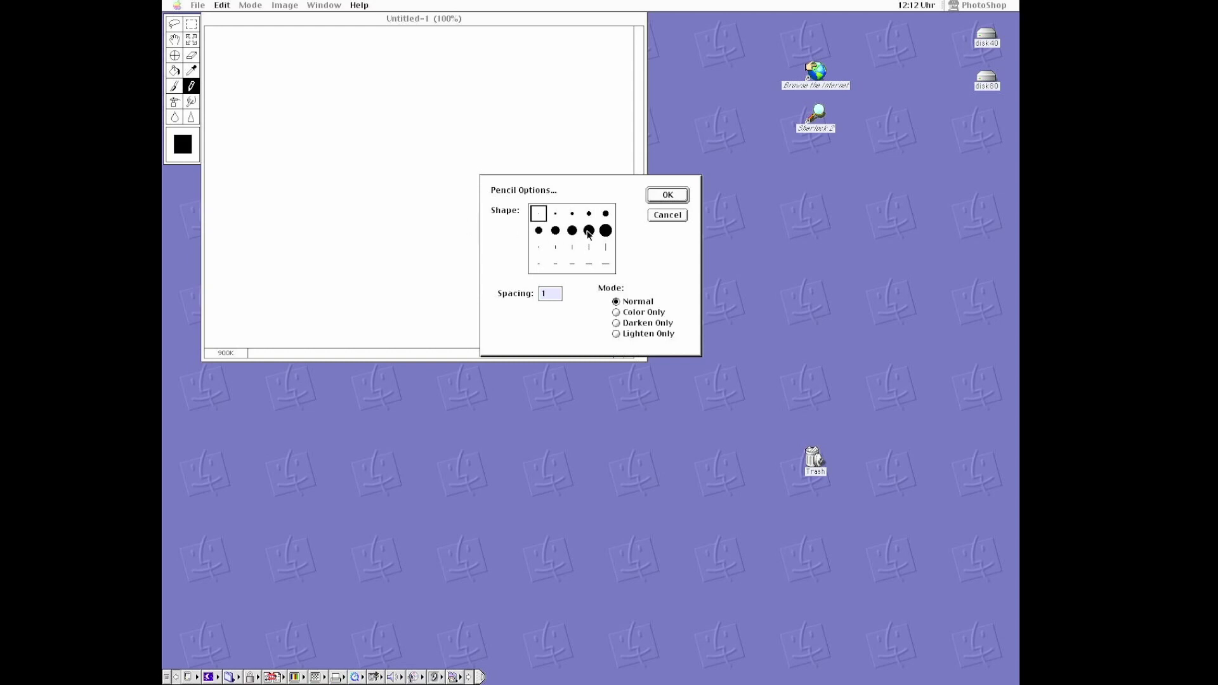
click(588, 231)
Confirm the pencil options and pick a vivid blue at full brightness.
click(668, 196)
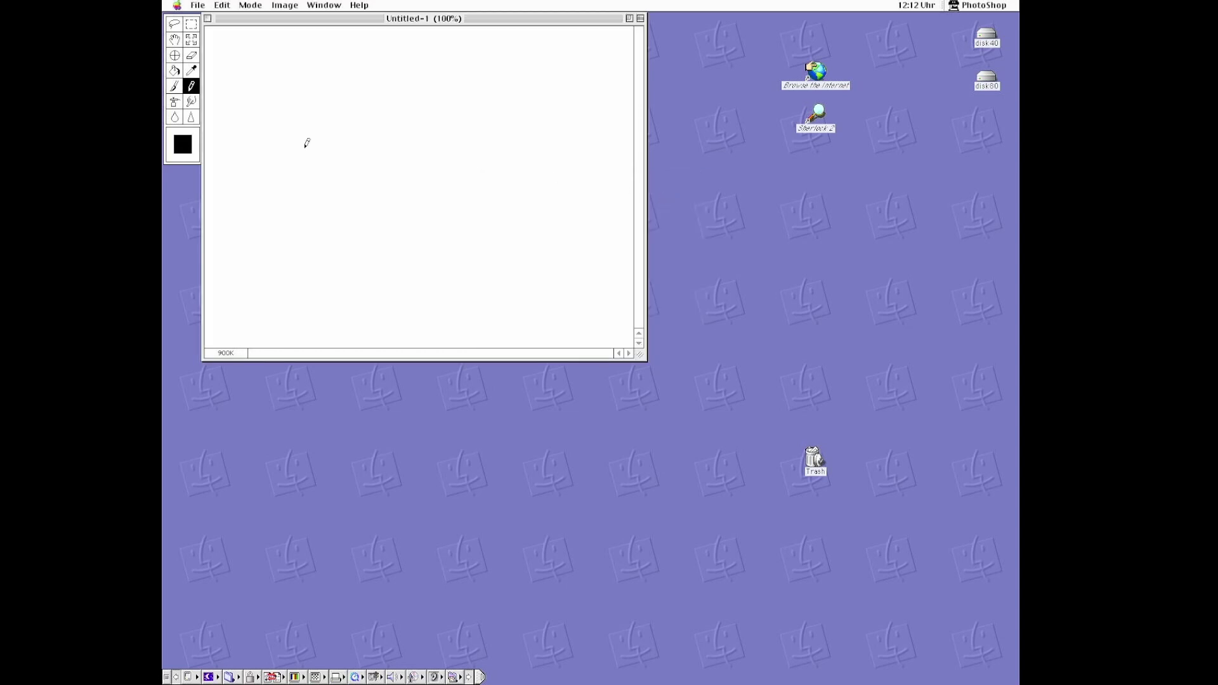
click(184, 145)
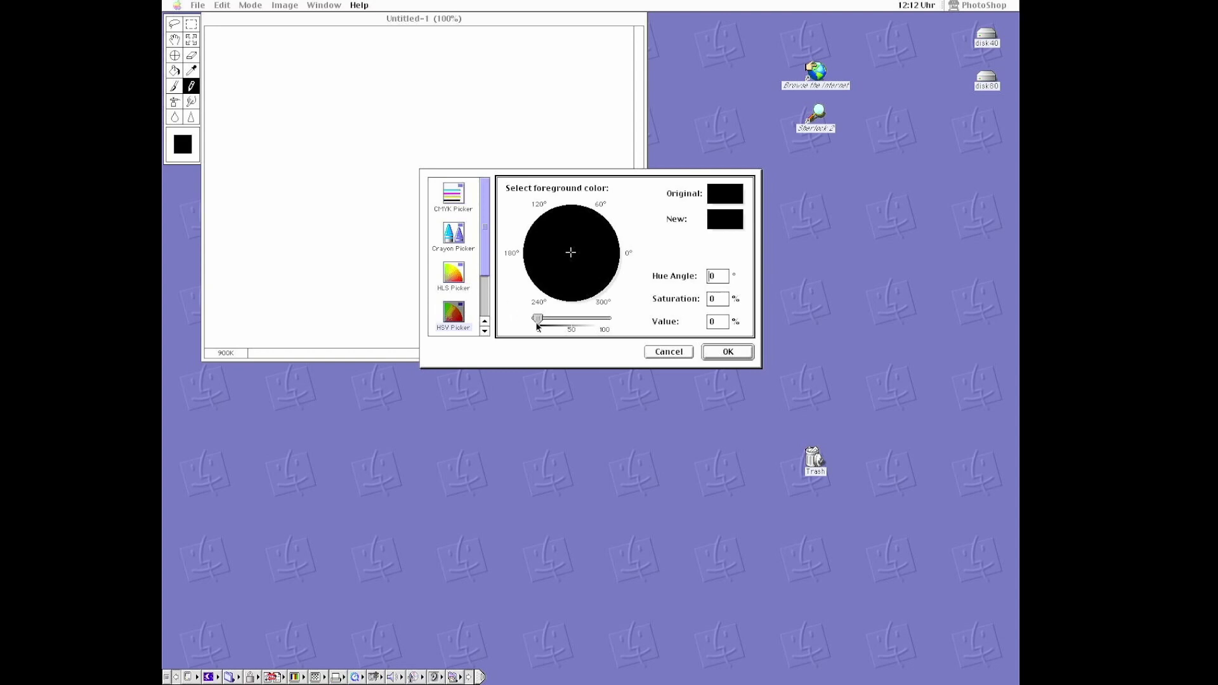
drag(537, 319, 606, 320)
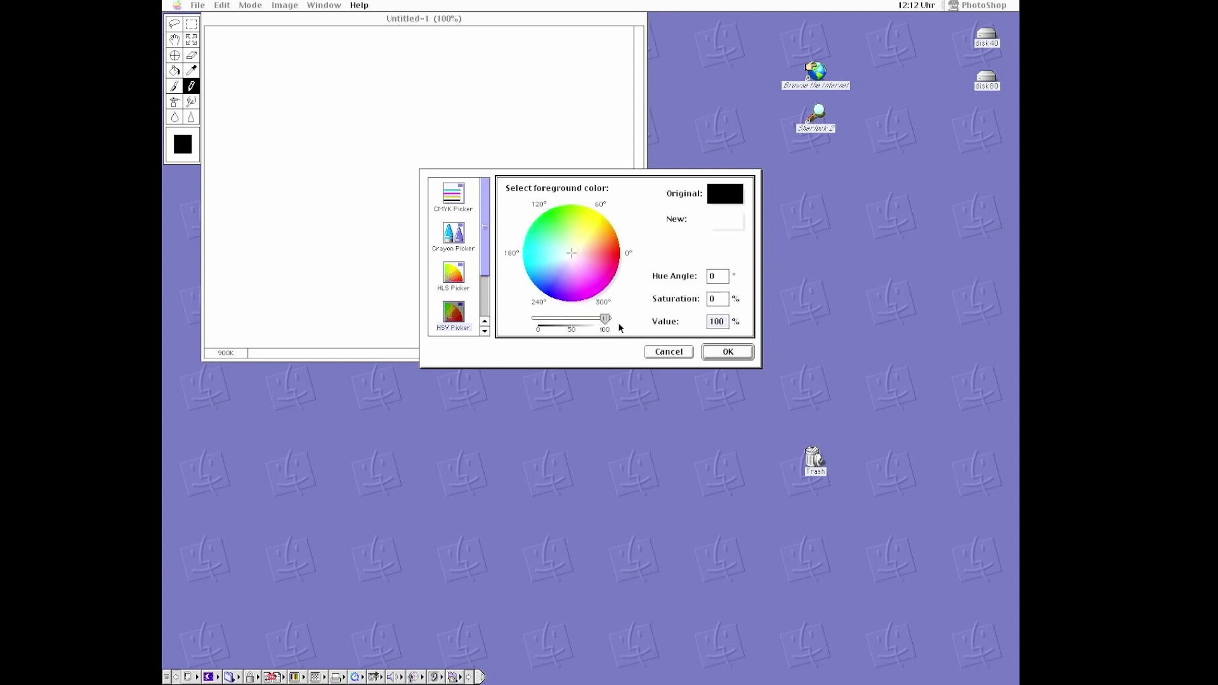
drag(571, 253, 539, 286)
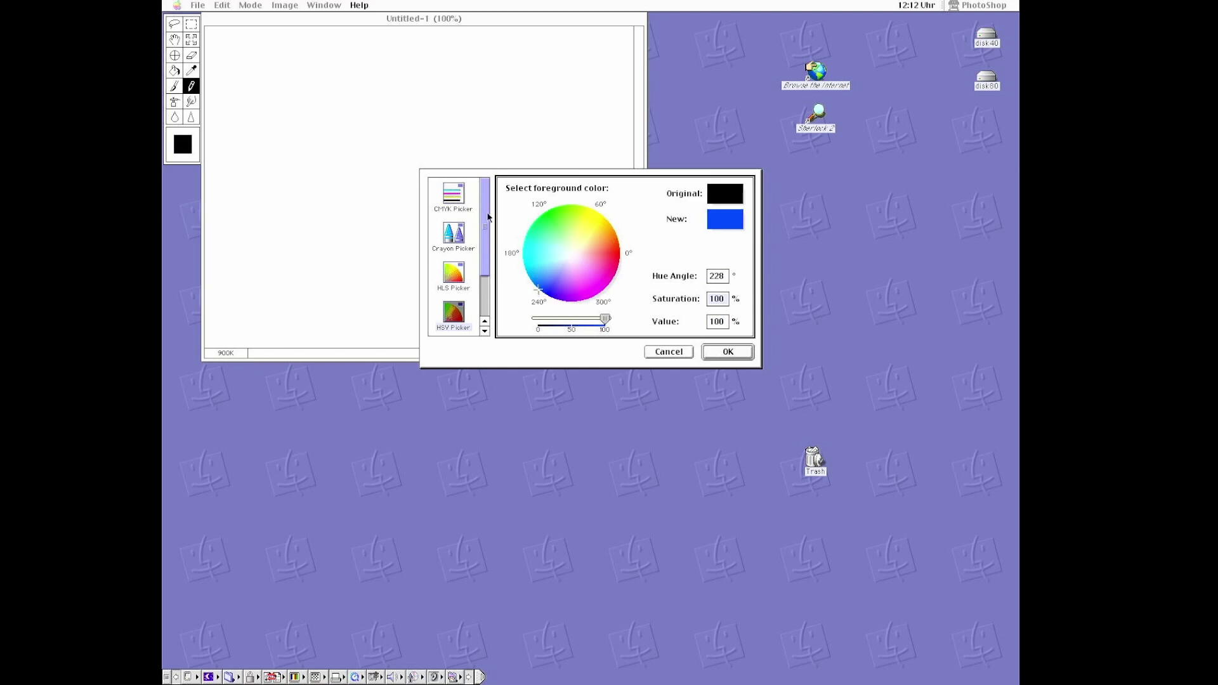
drag(488, 218, 486, 249)
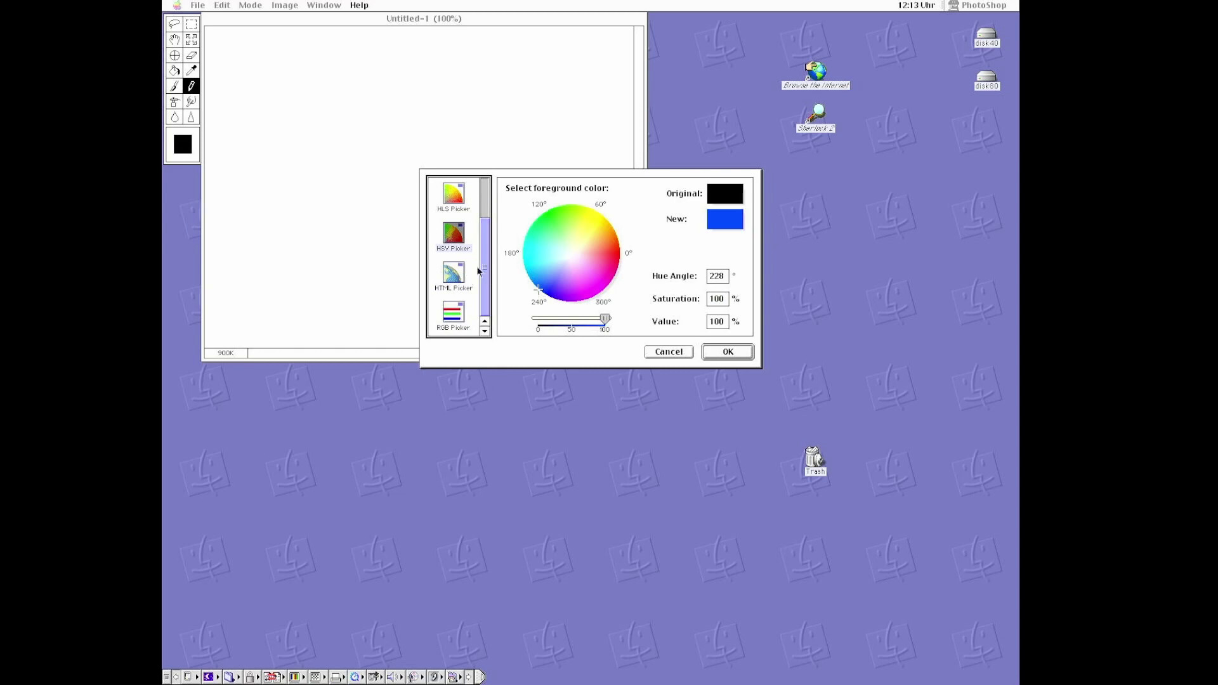
Apply blue as the foreground colour and draw a thick oval in the upper canvas.
click(483, 320)
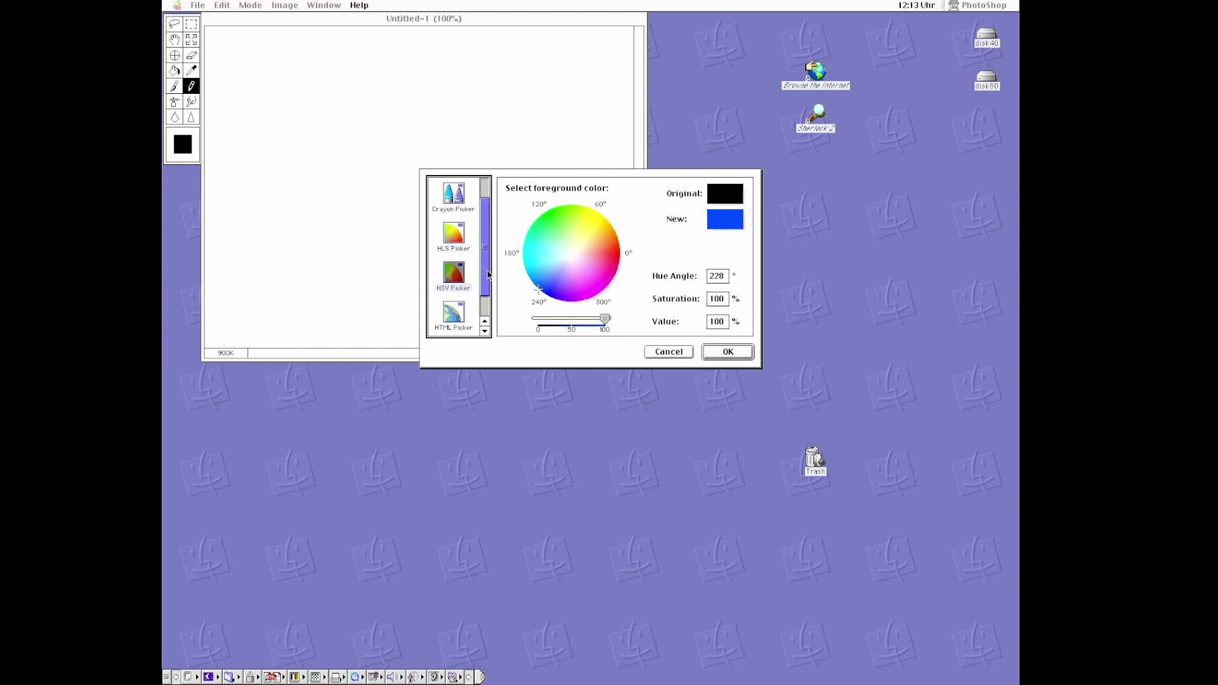
click(727, 352)
drag(390, 118, 390, 119)
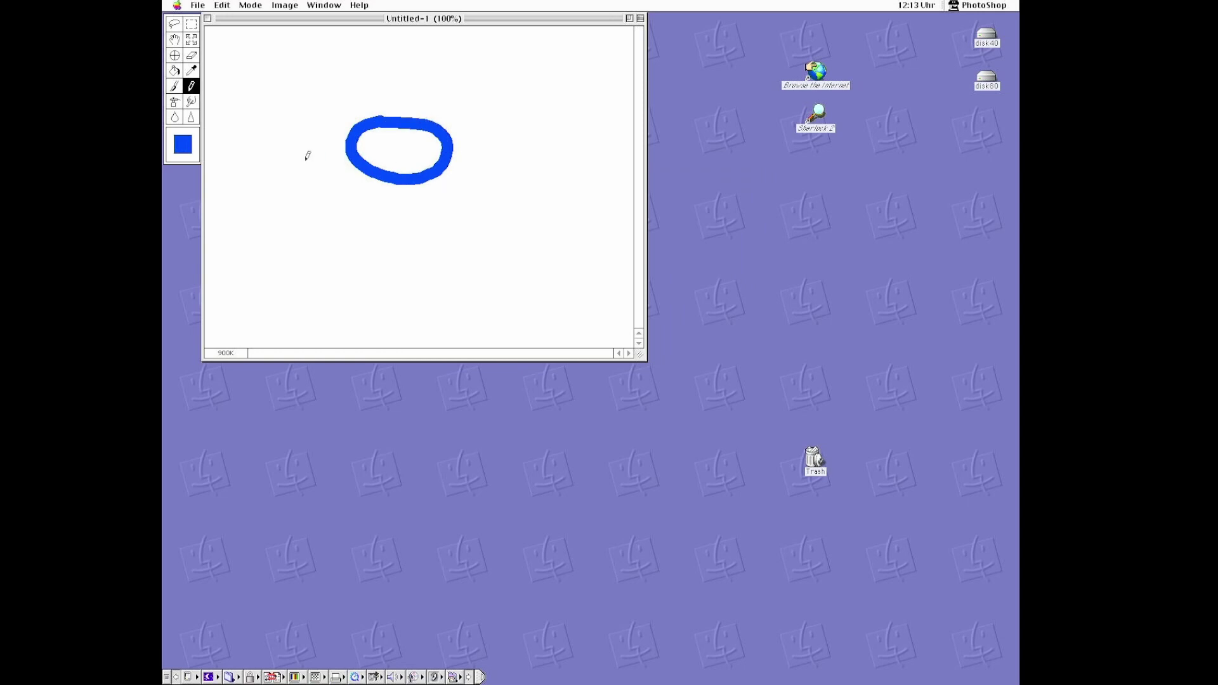
Switch to the paintbrush and confirm its options.
key(b)
double_click(175, 86)
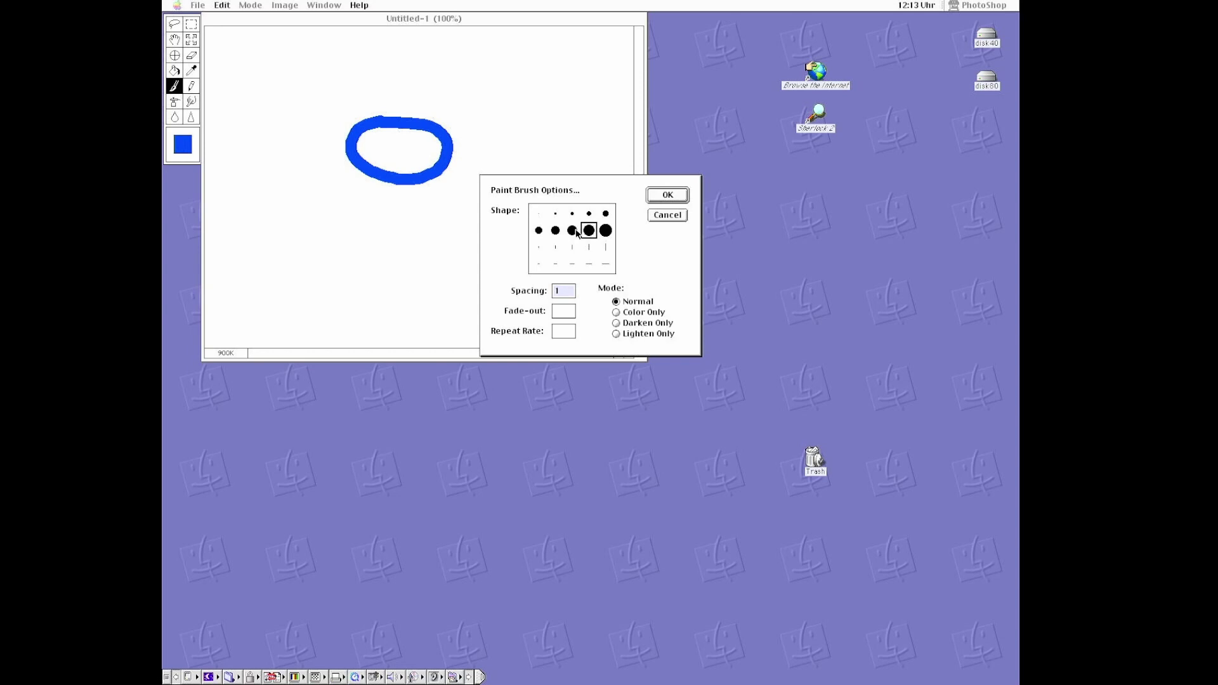
click(668, 195)
Make red the foreground colour and paint an oval overlapping below the blue one.
click(180, 146)
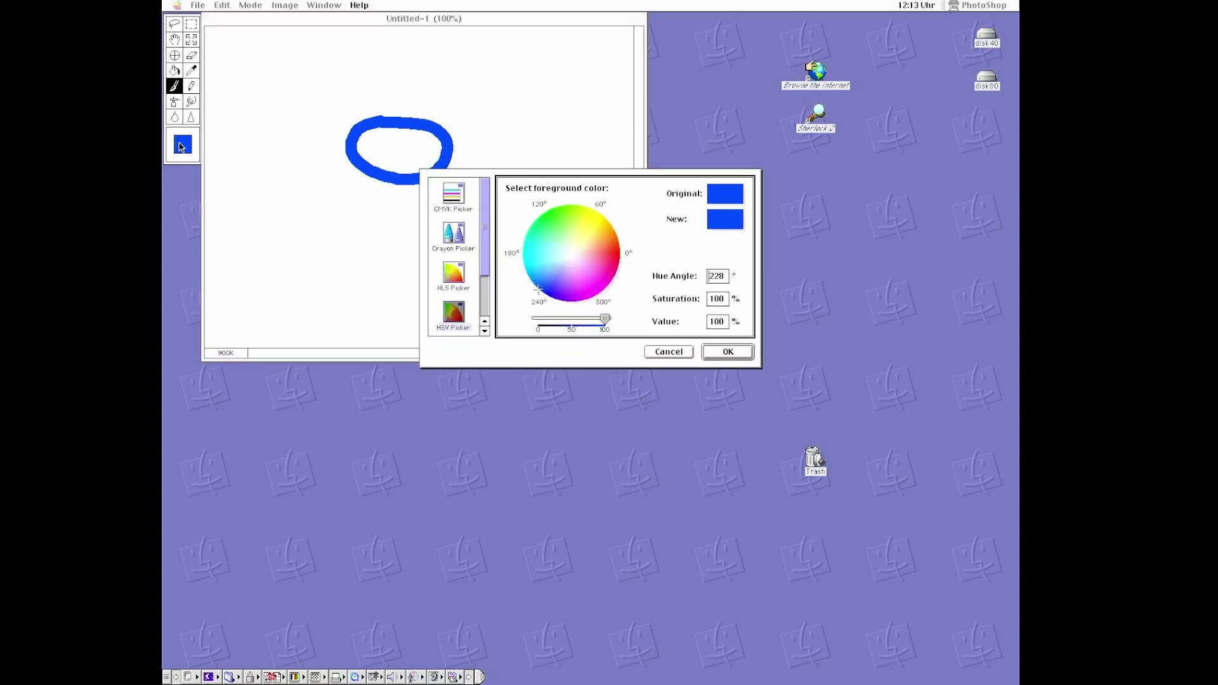
click(618, 253)
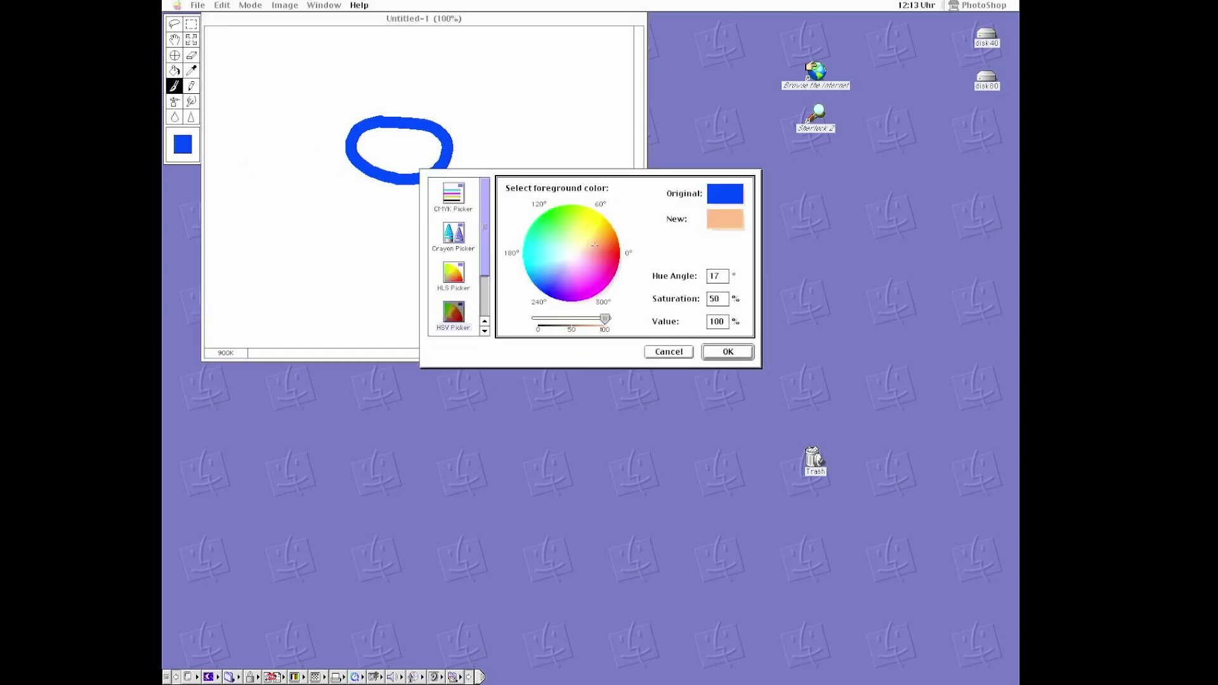
click(726, 353)
mouse_move(468, 197)
mouse_down()
mouse_move(495, 208)
mouse_move(416, 222)
mouse_up()
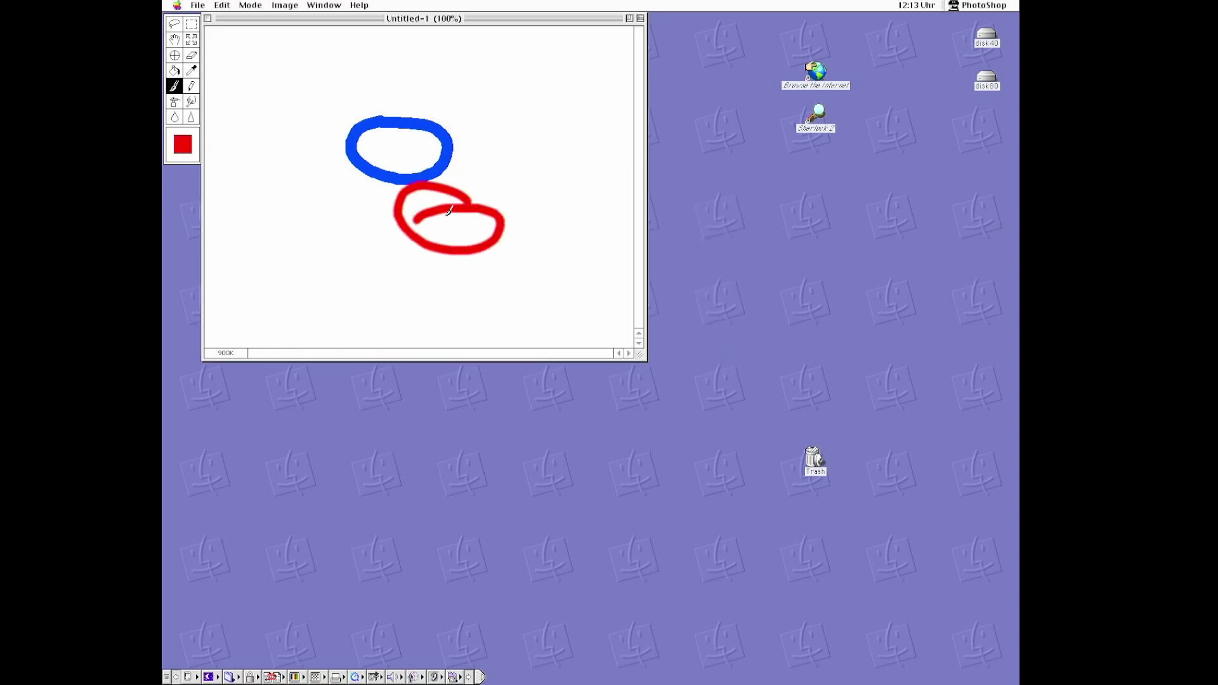
Select the airbrush and confirm its options.
click(175, 102)
double_click(175, 104)
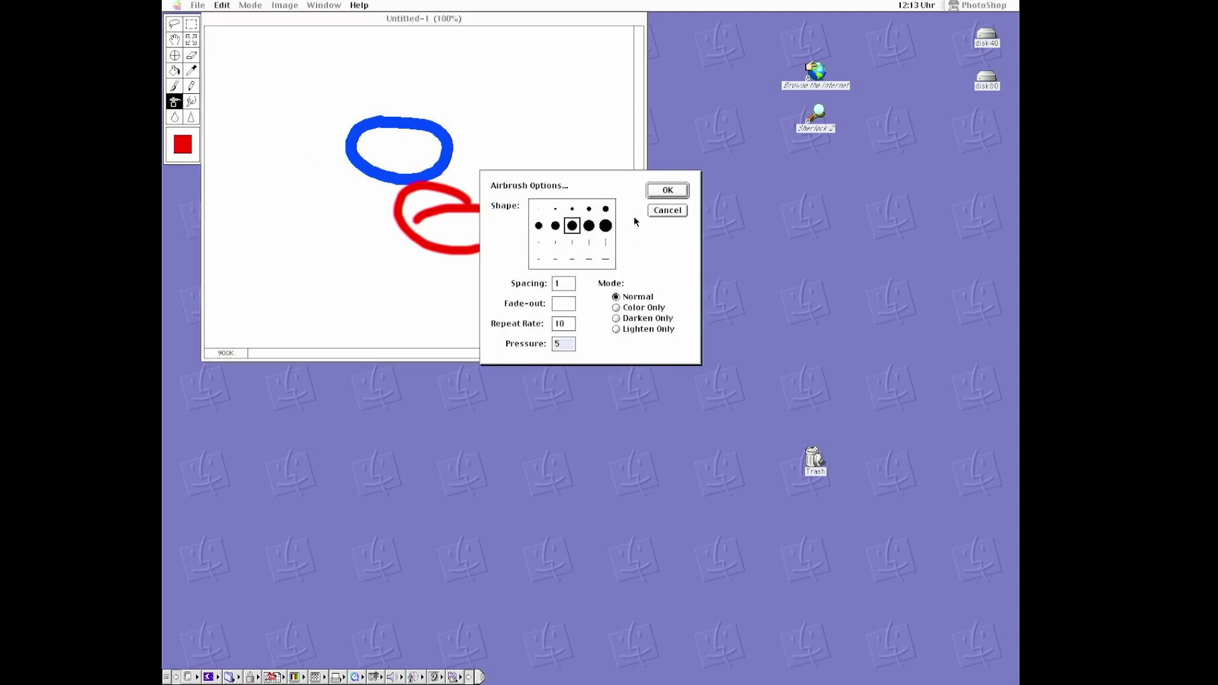
click(666, 190)
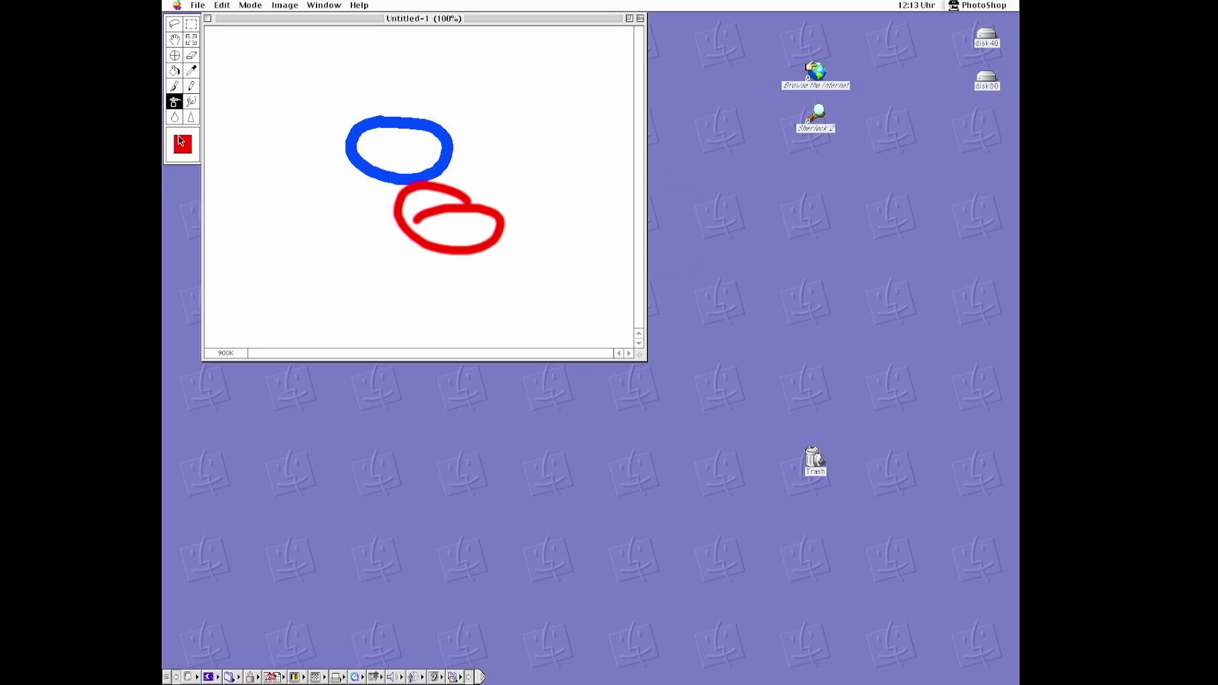
Make magenta the foreground colour and spray a soft zigzag left of the red oval.
click(182, 145)
click(602, 272)
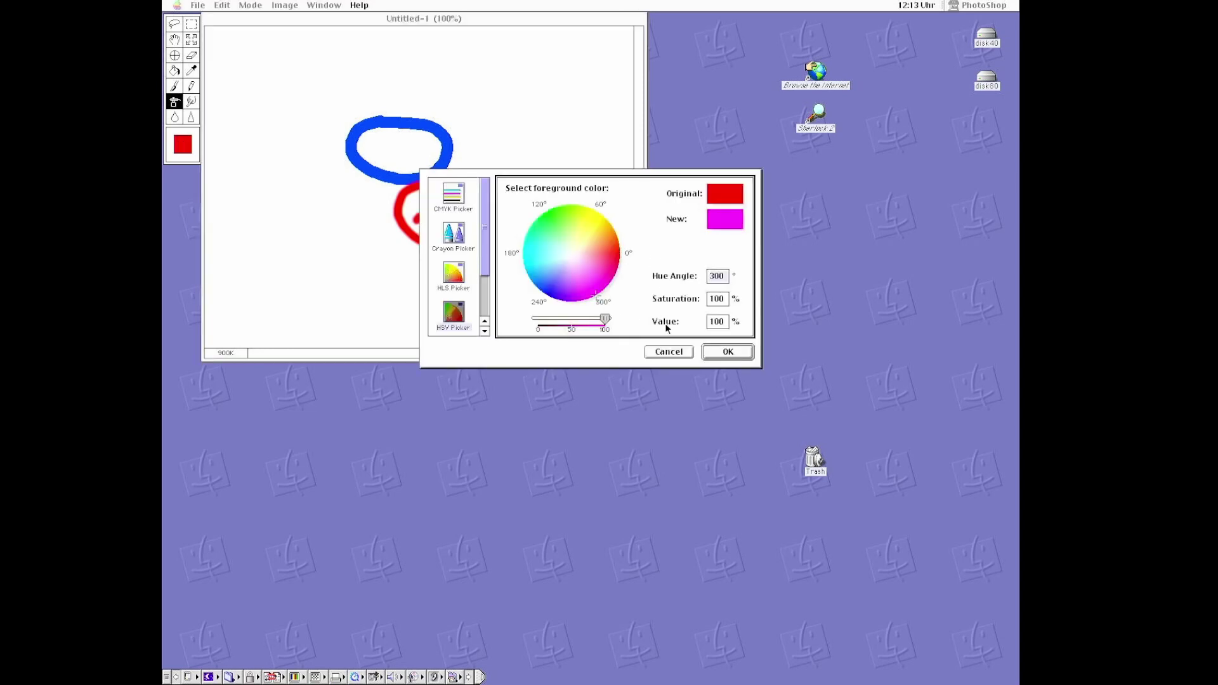
click(727, 351)
mouse_move(322, 167)
mouse_down()
mouse_move(390, 243)
mouse_move(399, 237)
mouse_up()
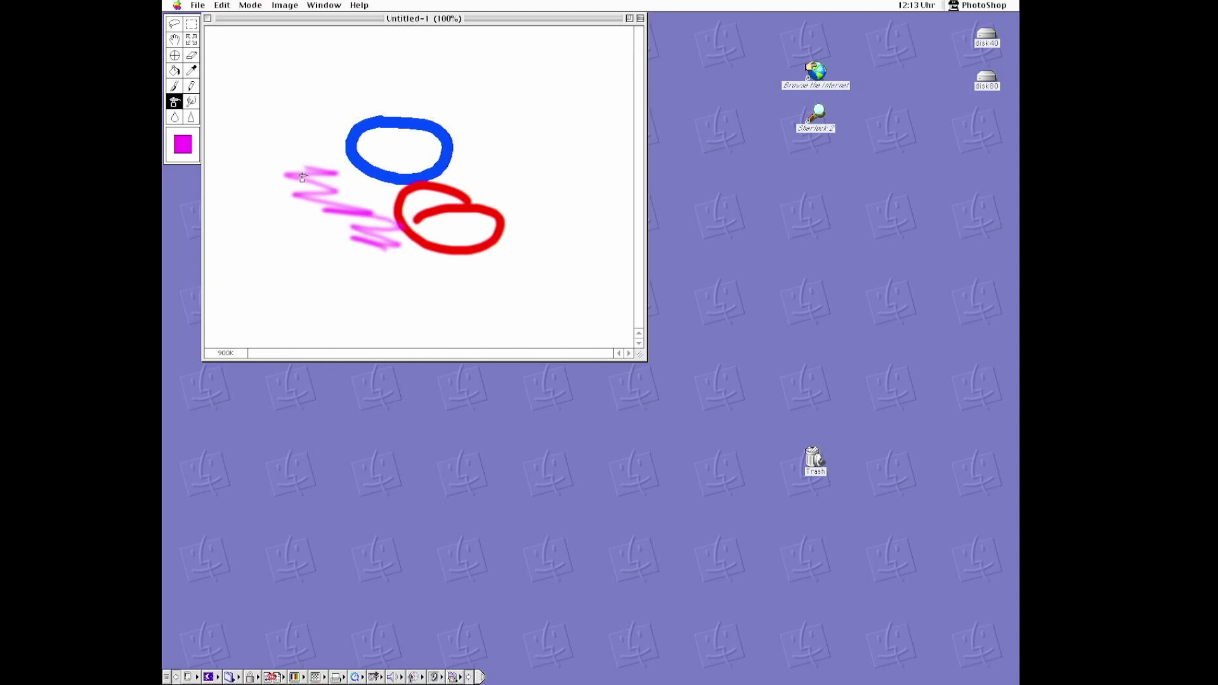
drag(329, 169, 375, 190)
Lasso the blue oval's top, then marquee both ovals' right side and shift it up-right.
click(174, 26)
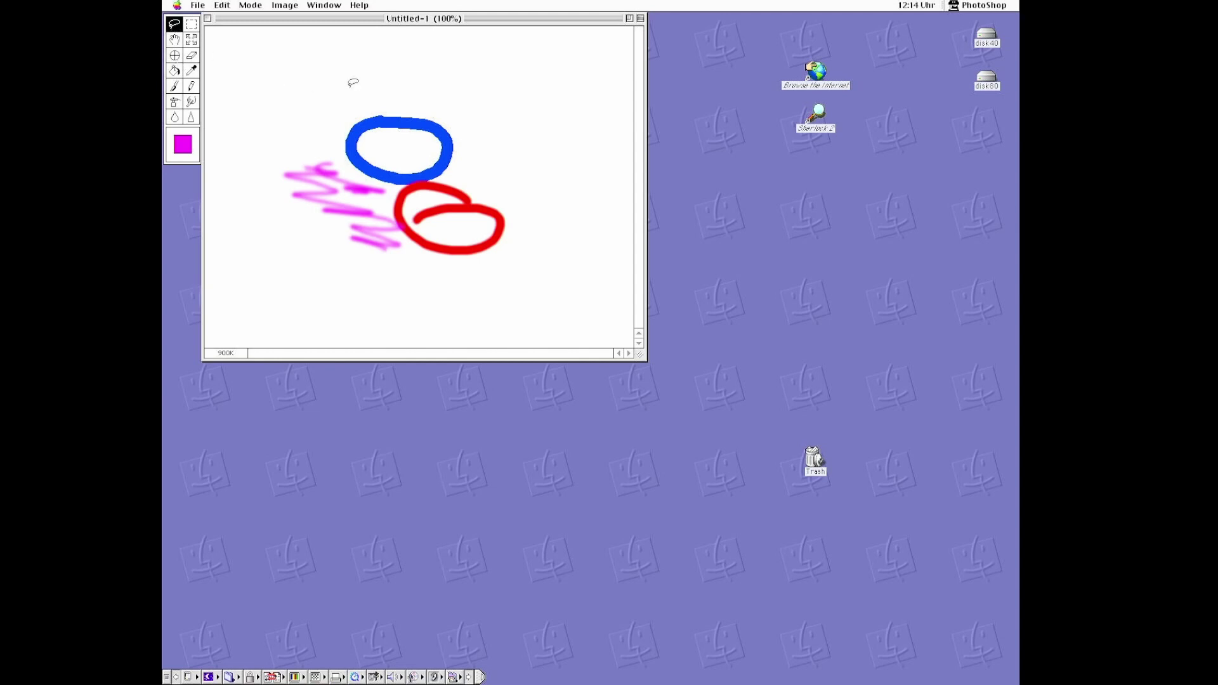
mouse_move(352, 97)
mouse_down()
mouse_move(374, 133)
mouse_move(295, 101)
mouse_up()
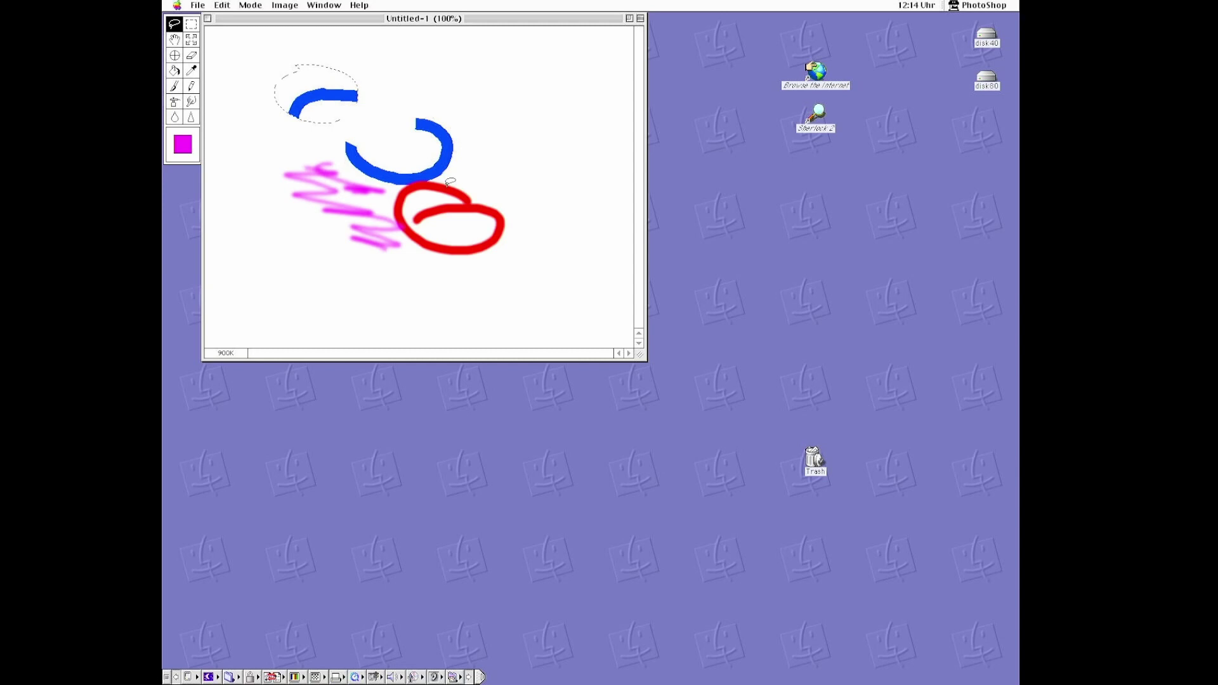
click(191, 25)
drag(392, 124, 527, 214)
drag(458, 171, 489, 131)
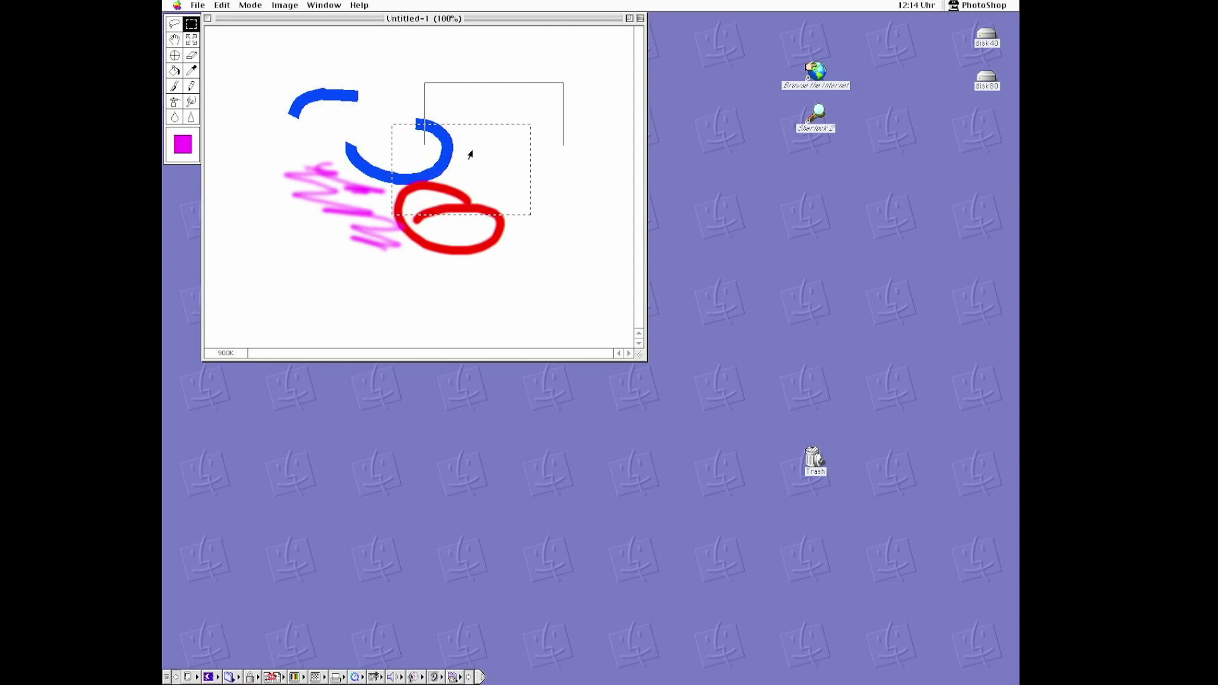
click(191, 40)
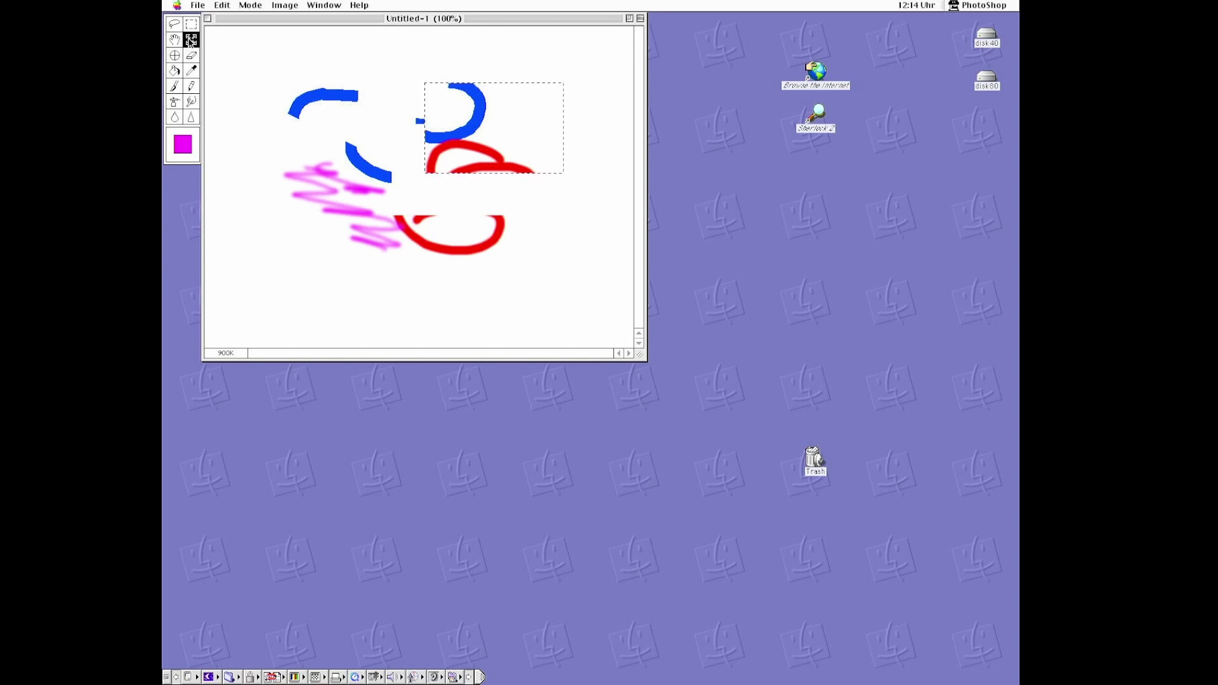
click(366, 121)
click(366, 120)
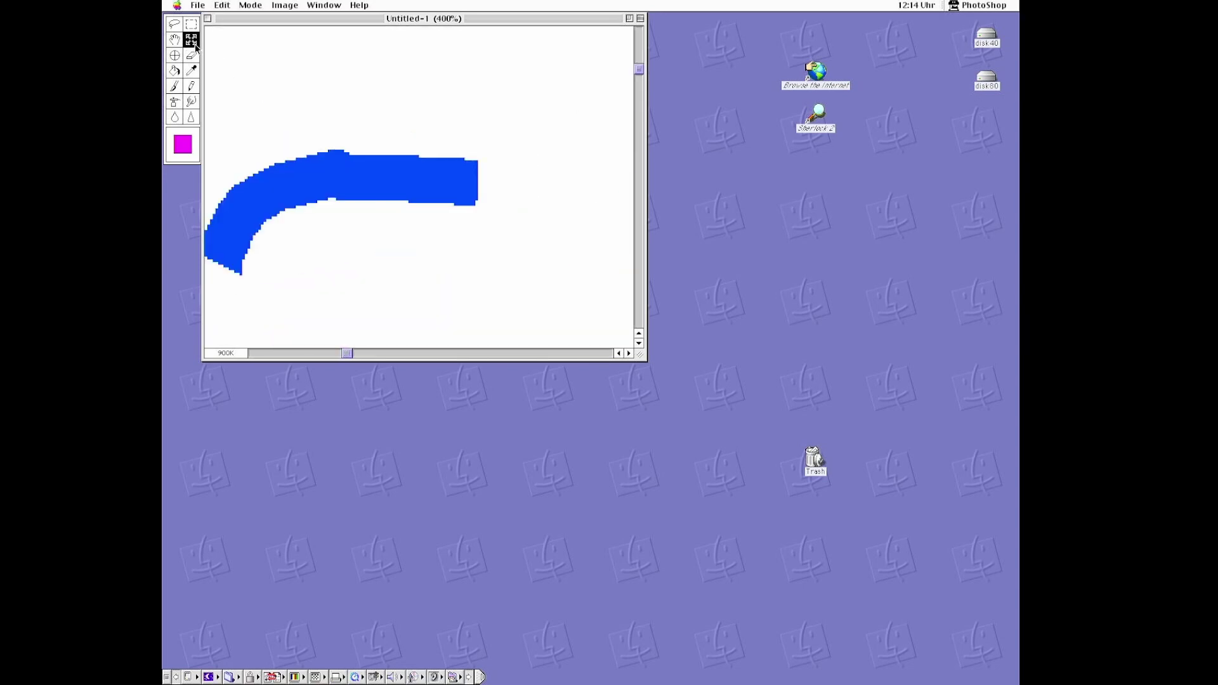
double_click(192, 54)
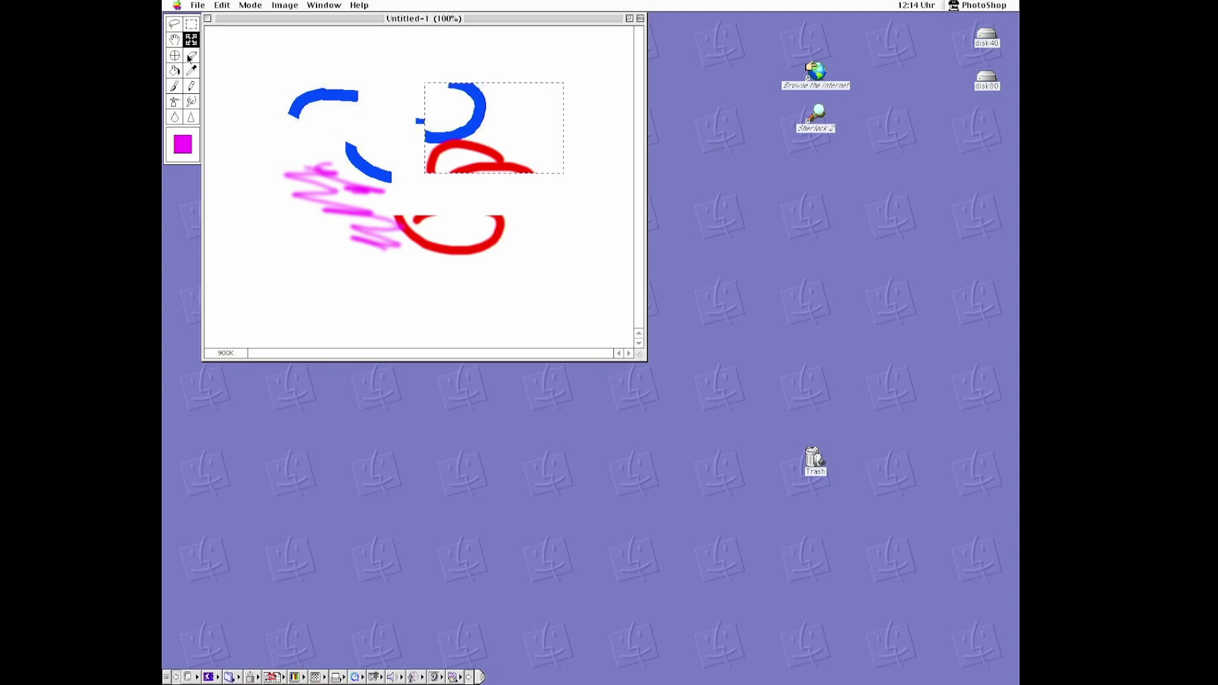
key(ctrl+d)
key(e)
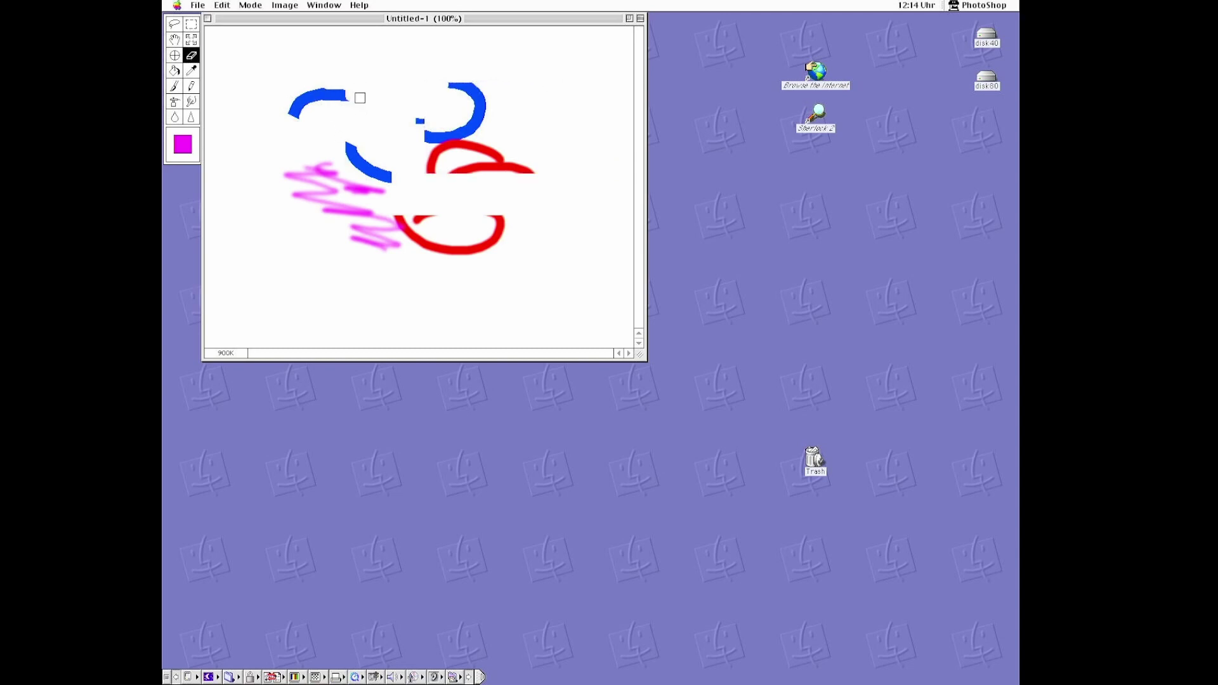
double_click(191, 55)
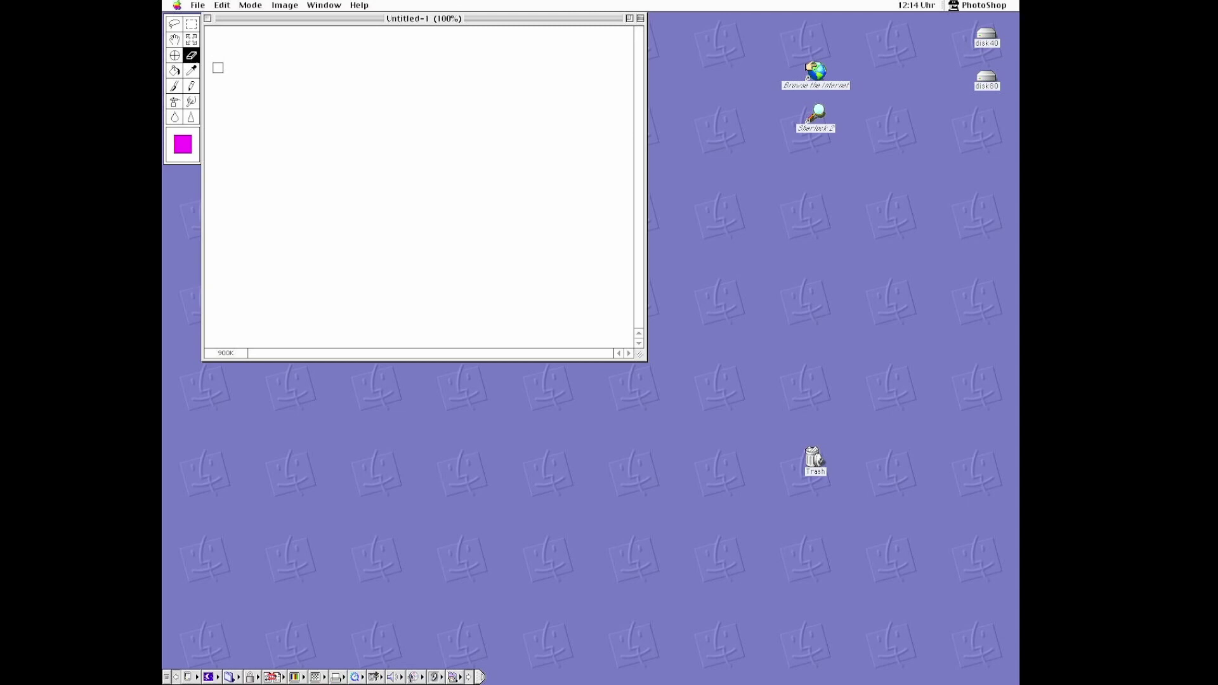
click(222, 5)
click(255, 17)
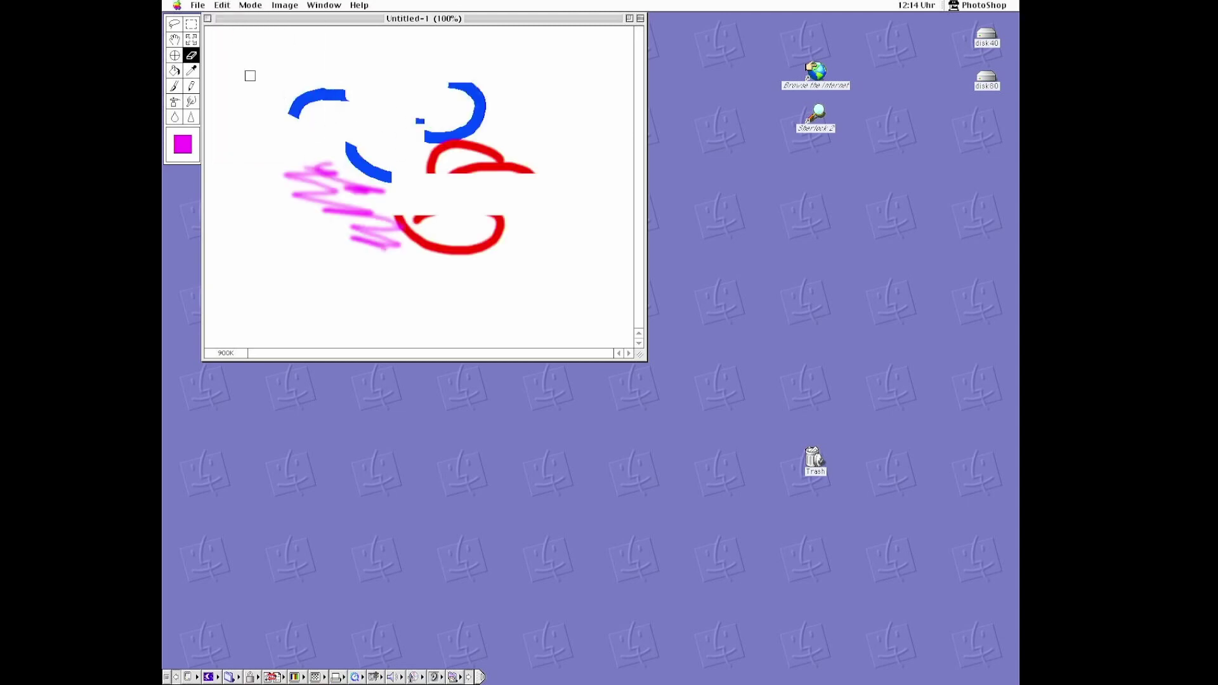
click(222, 4)
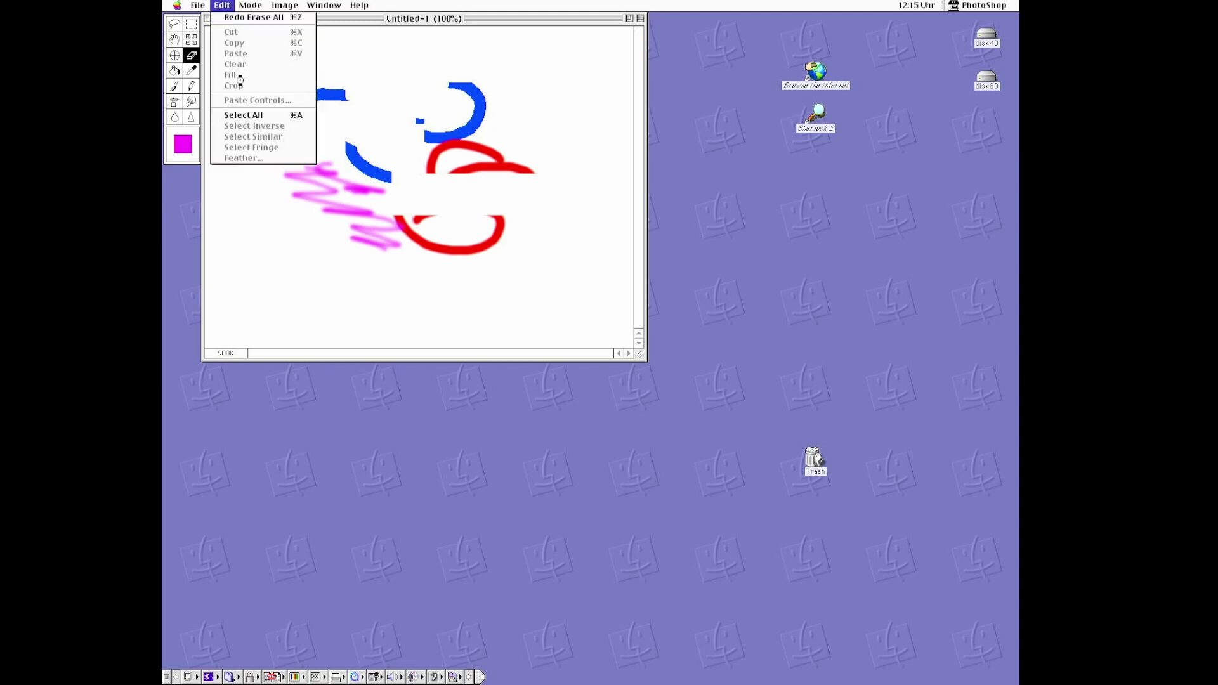
click(222, 6)
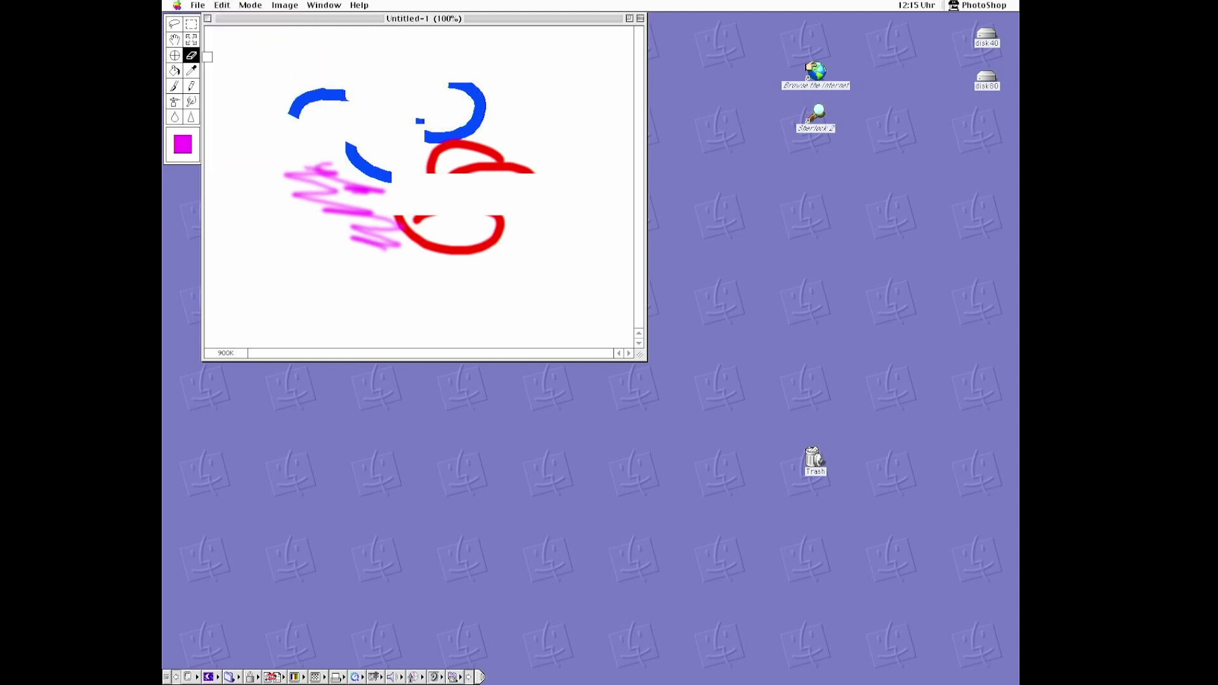
Give the smudge tool a larger brush shape and smear the blue arc's right end.
double_click(193, 103)
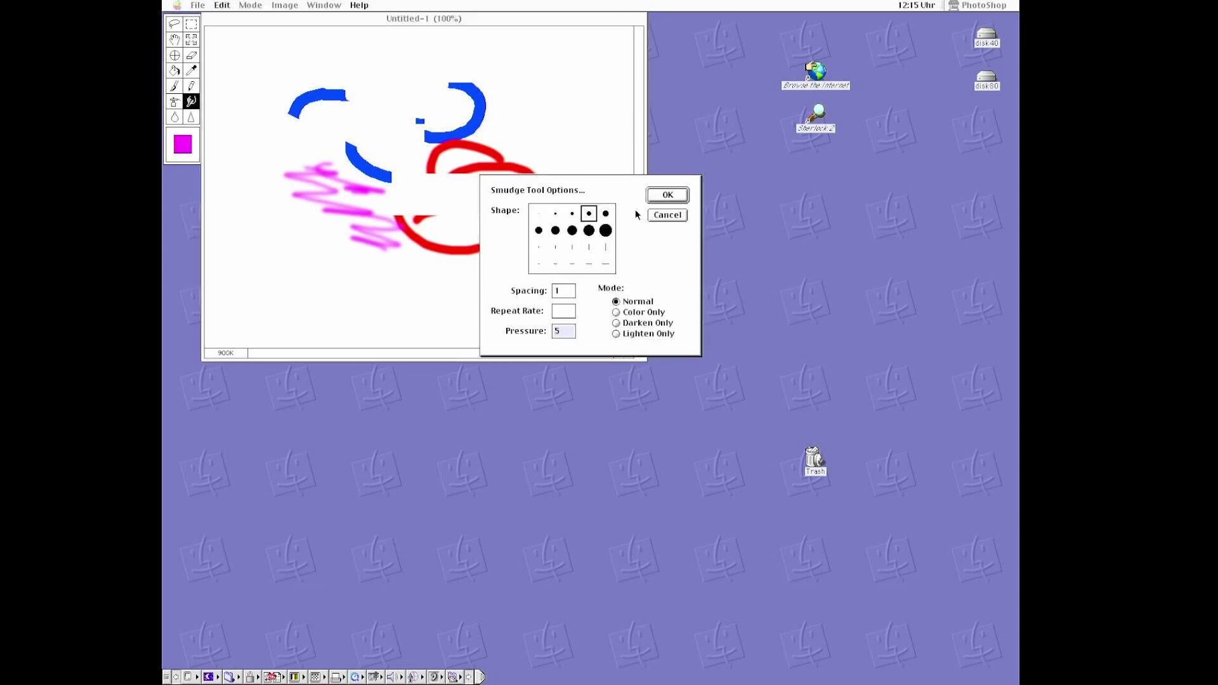
click(605, 230)
click(666, 196)
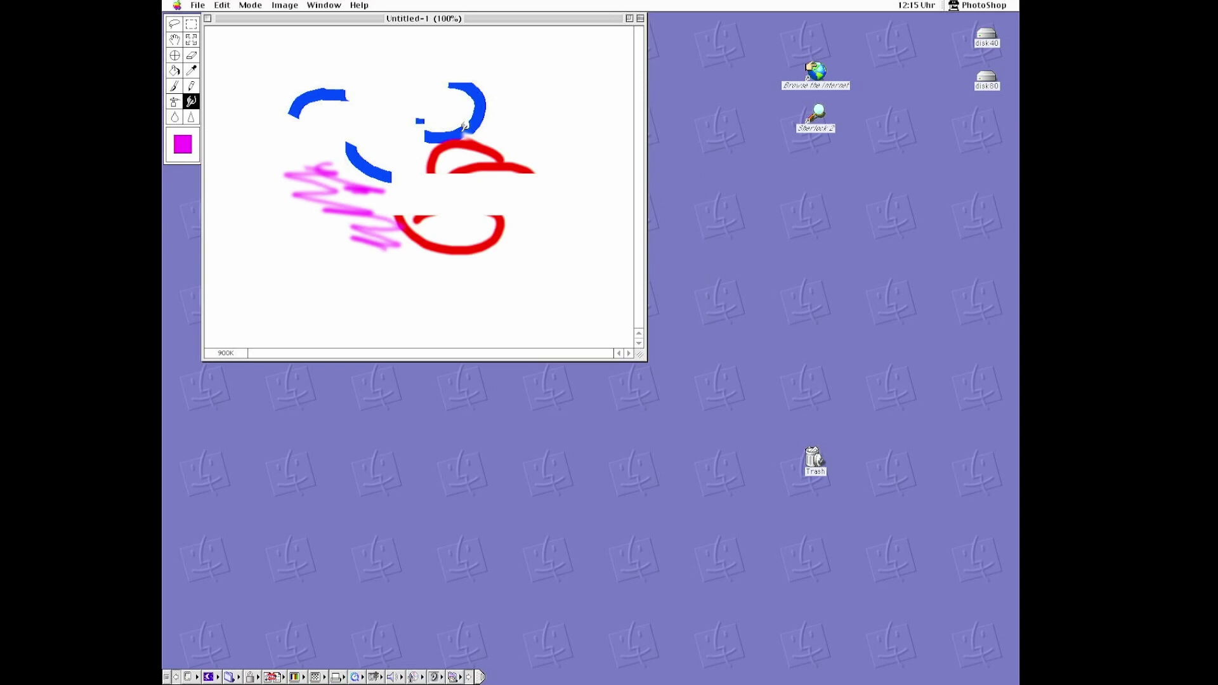
mouse_move(465, 125)
mouse_down()
mouse_move(472, 96)
mouse_move(499, 91)
mouse_up()
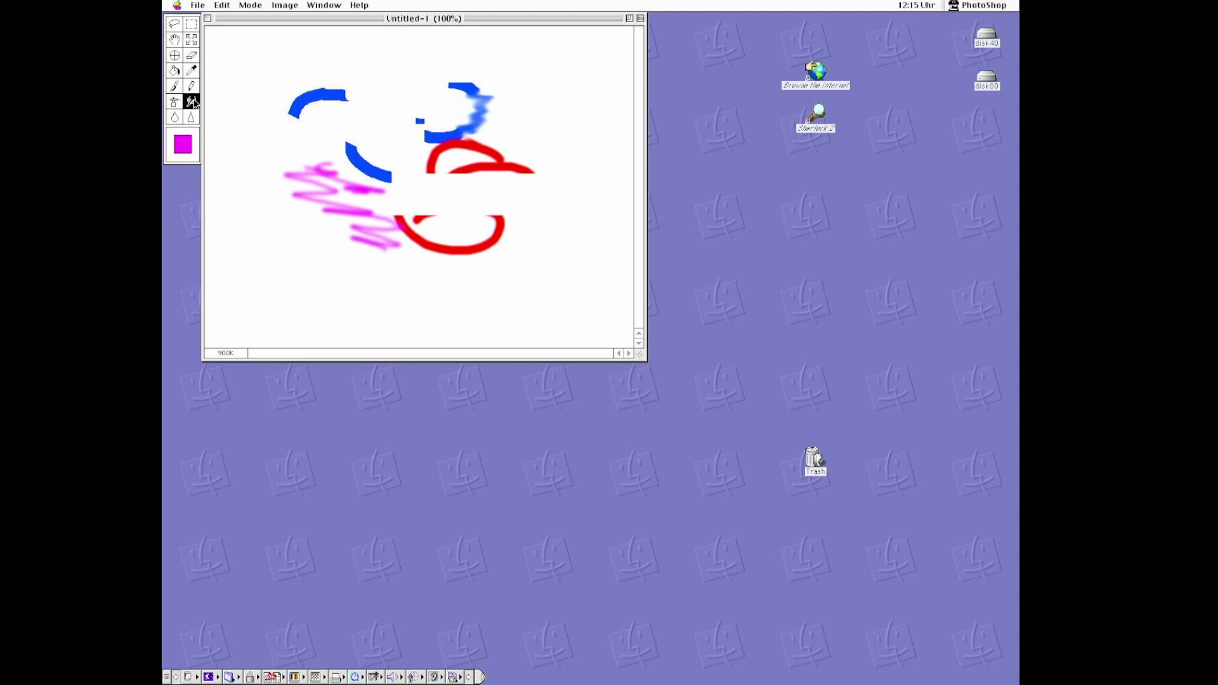
Open Jennifer-in-paradise-A.tif from the images folder.
click(198, 5)
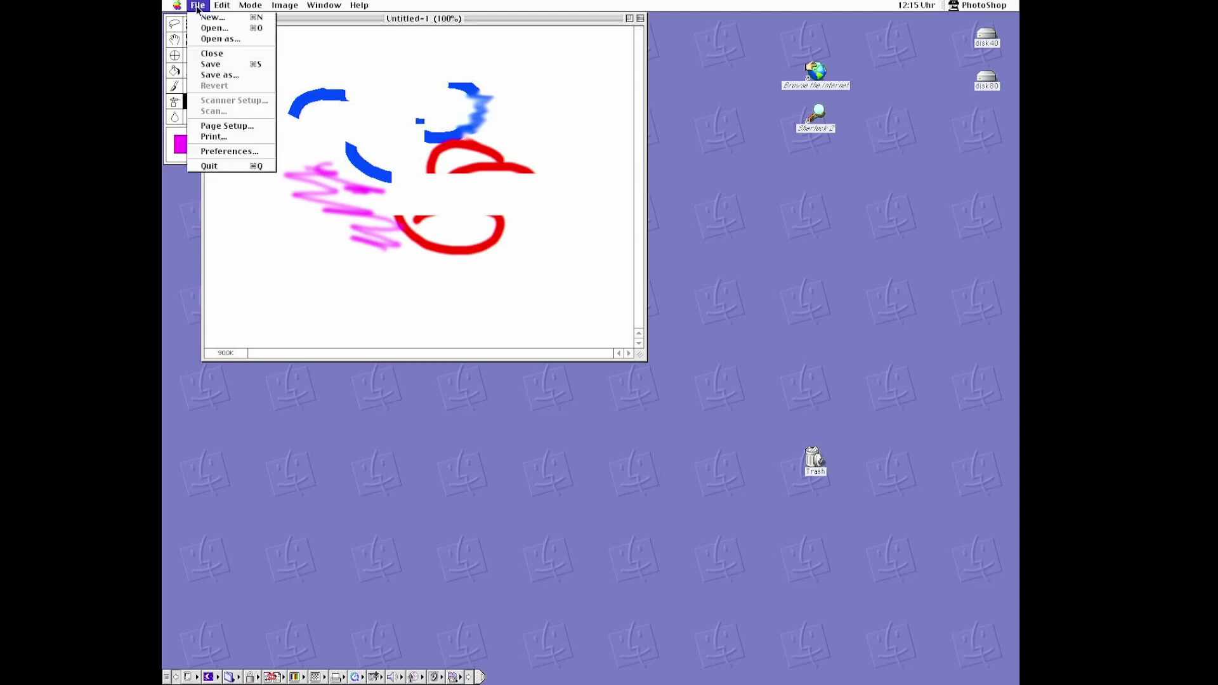
click(213, 28)
click(557, 237)
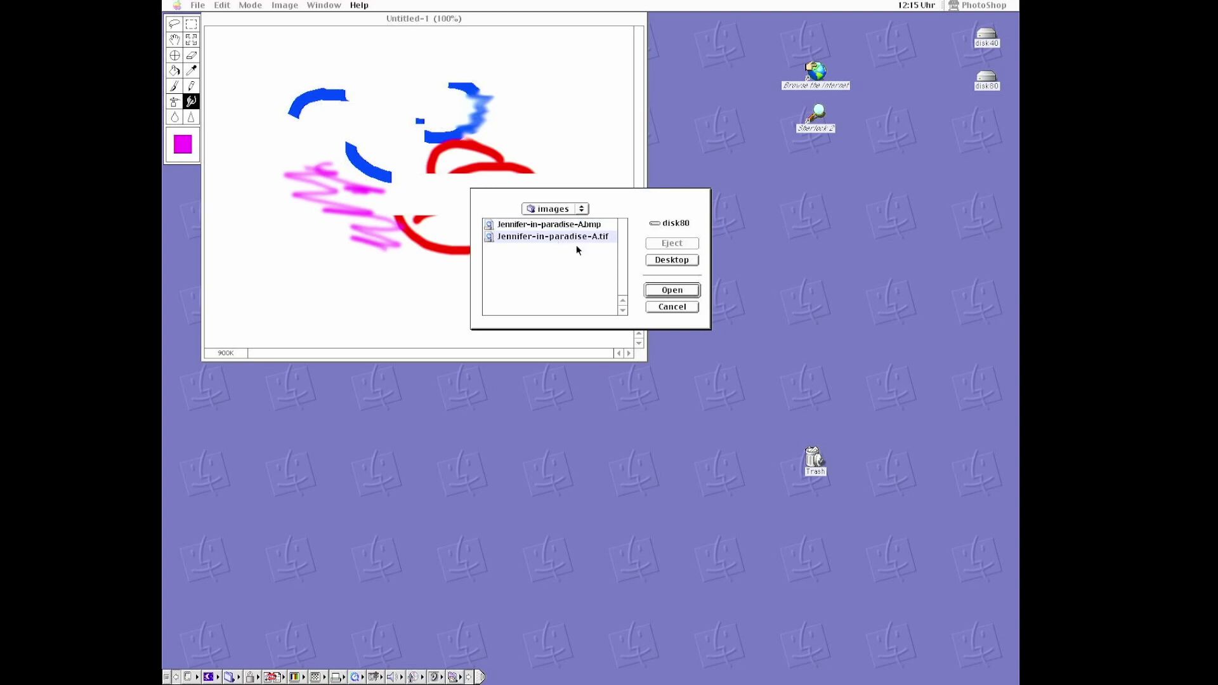
click(672, 291)
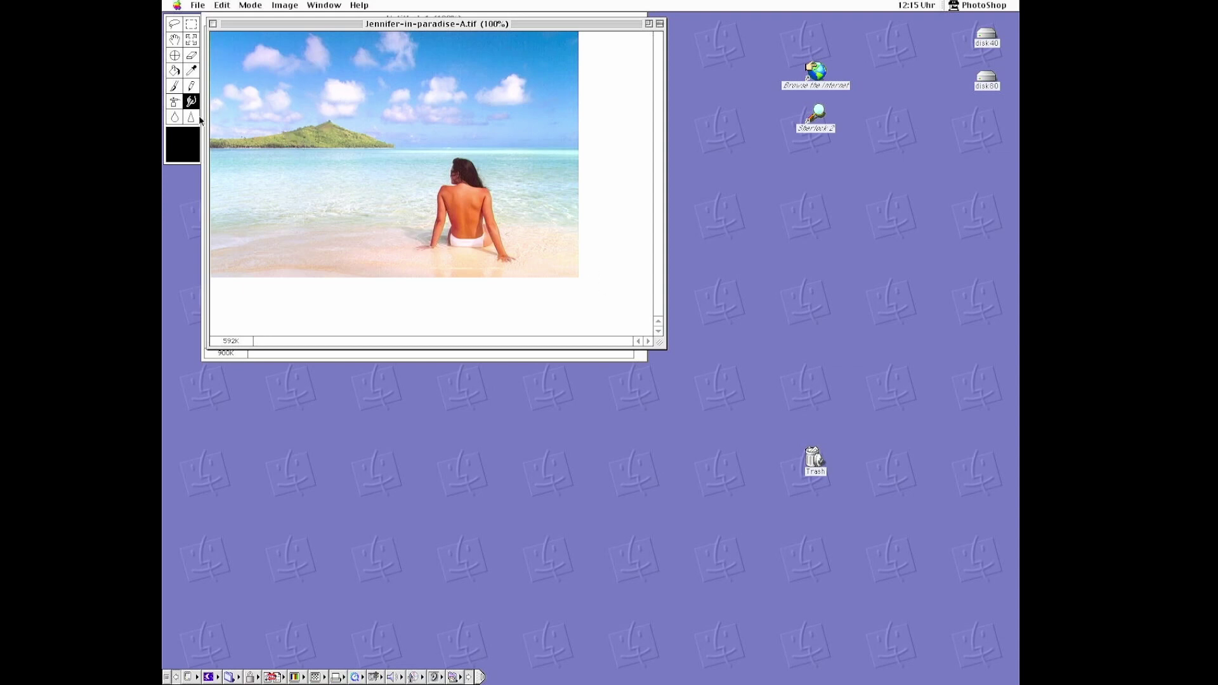
Select the blur tool and pick the largest round shape in its options.
click(175, 117)
double_click(177, 119)
click(606, 230)
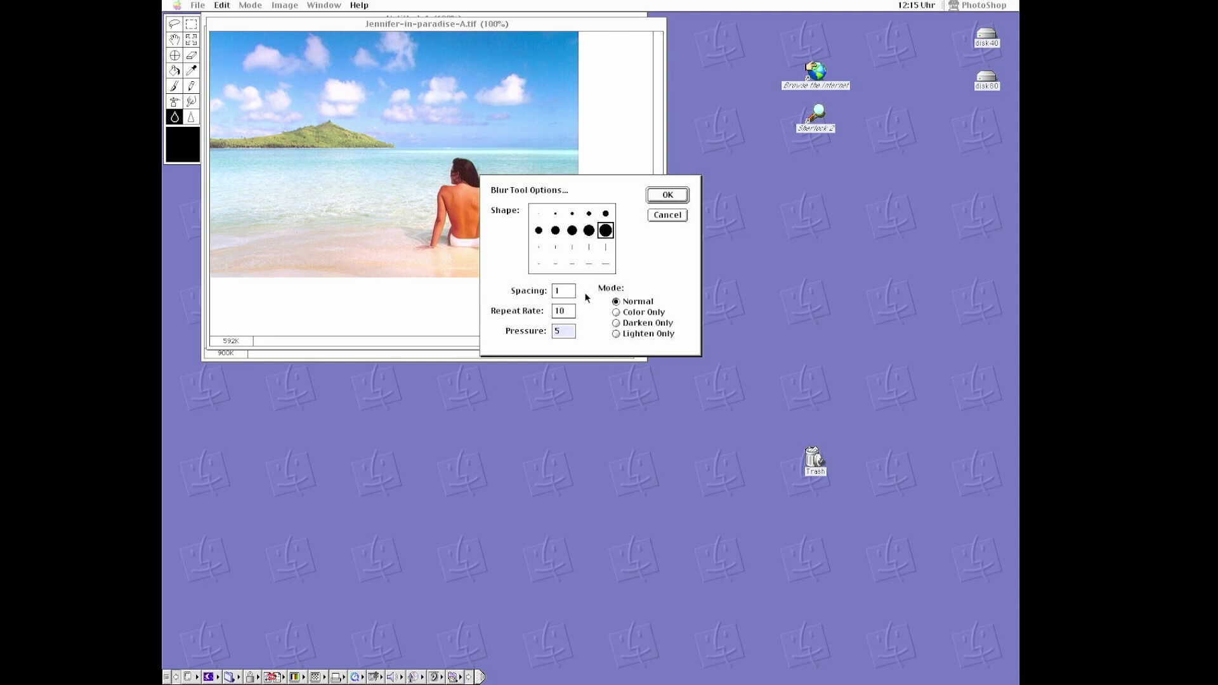
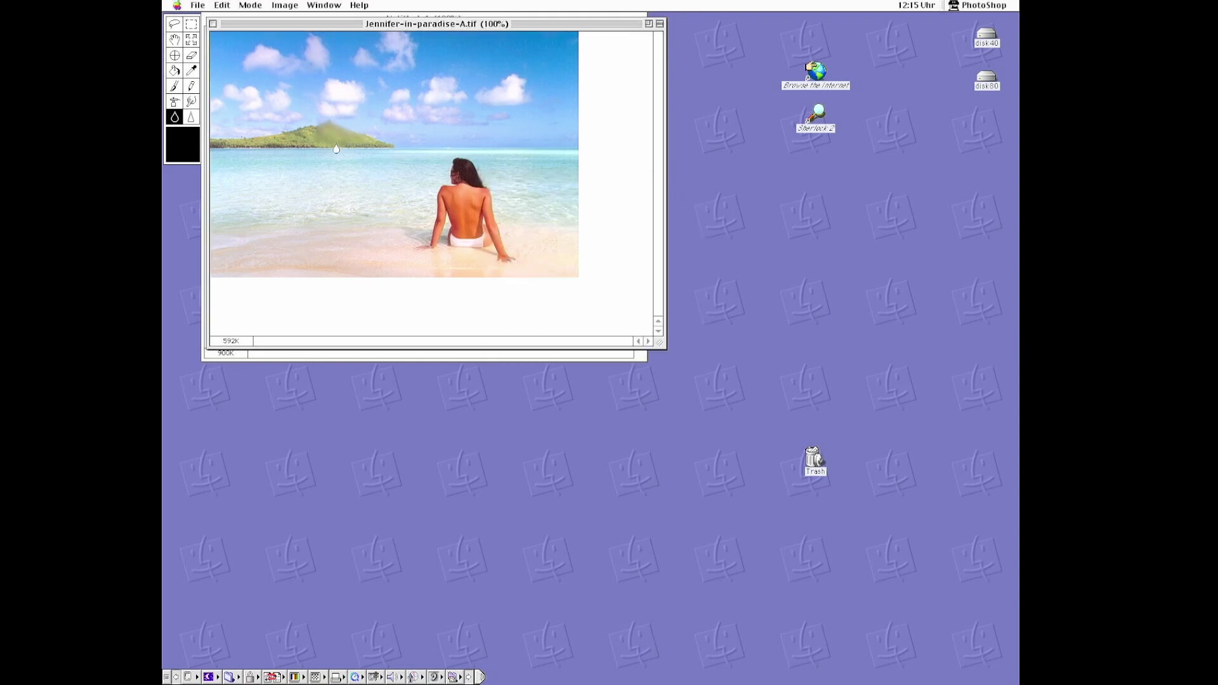
Choose the largest Sharpen brush and sharpen the cloud patch near the top centre.
click(193, 117)
double_click(193, 115)
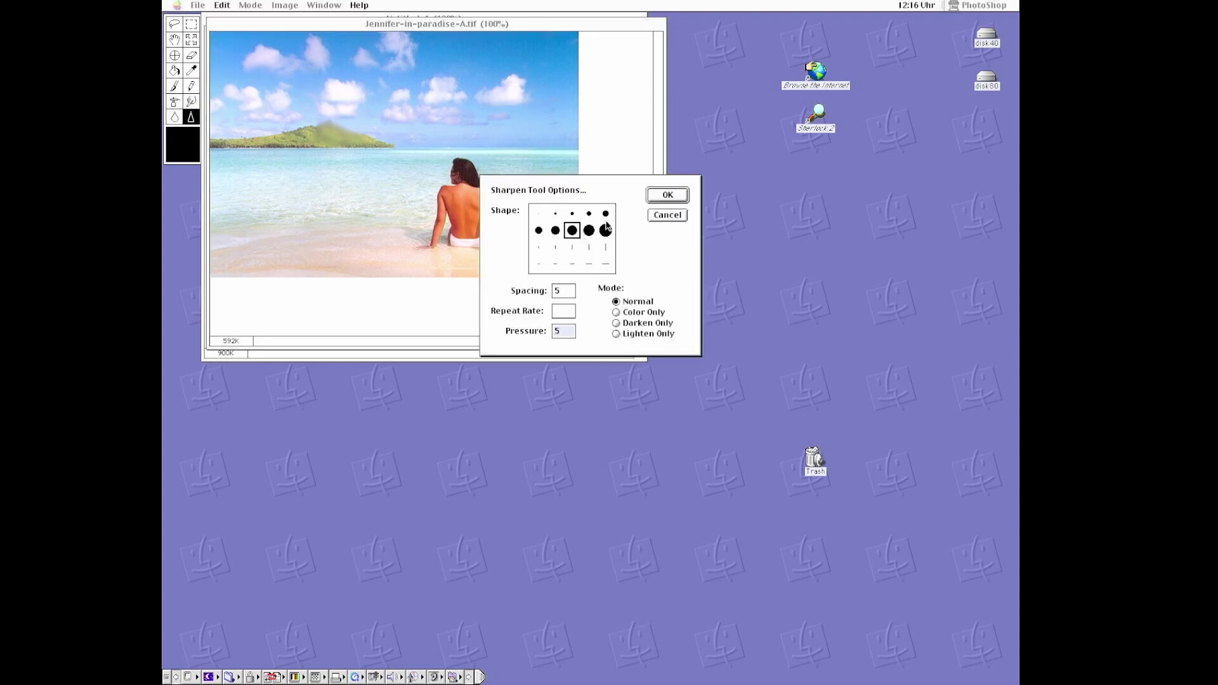
click(606, 231)
click(667, 196)
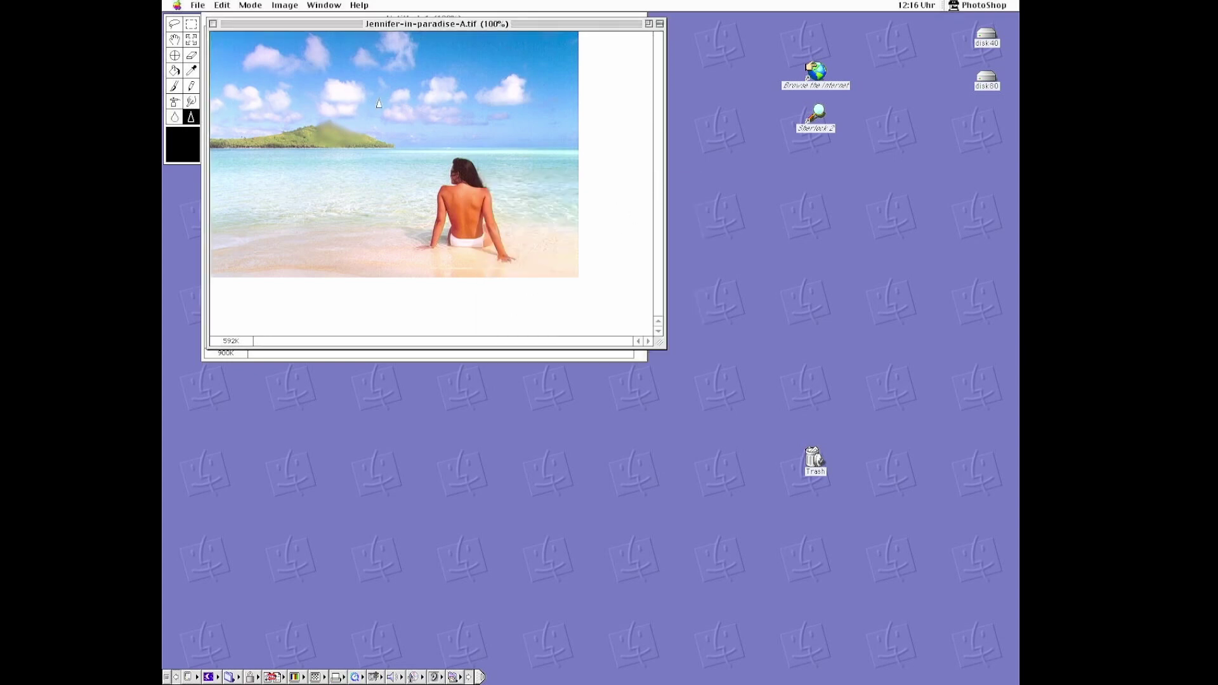
drag(328, 86, 366, 94)
drag(344, 94, 349, 102)
click(284, 6)
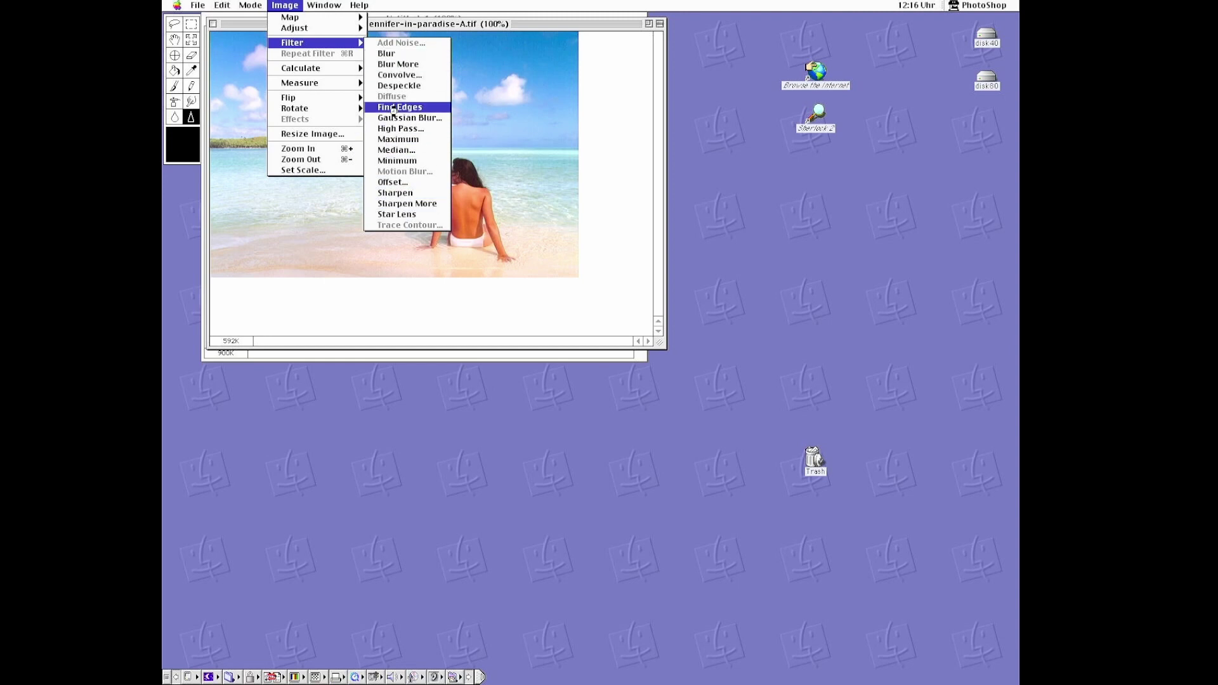
mouse_move(295, 17)
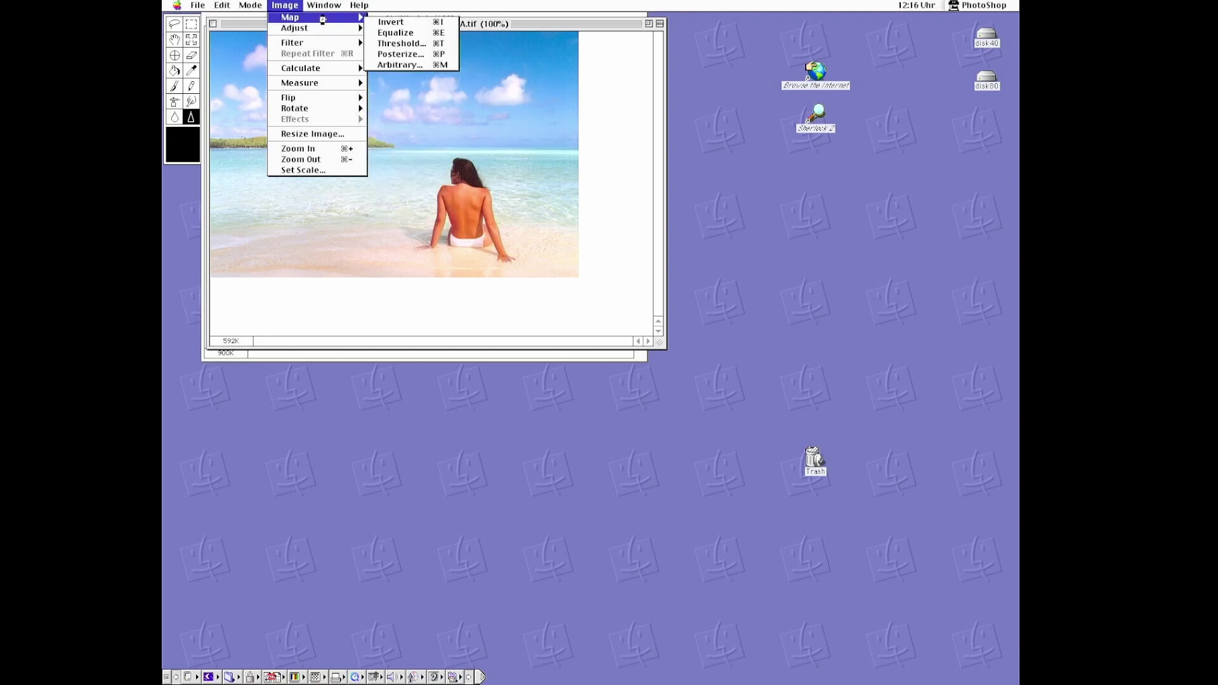
click(391, 21)
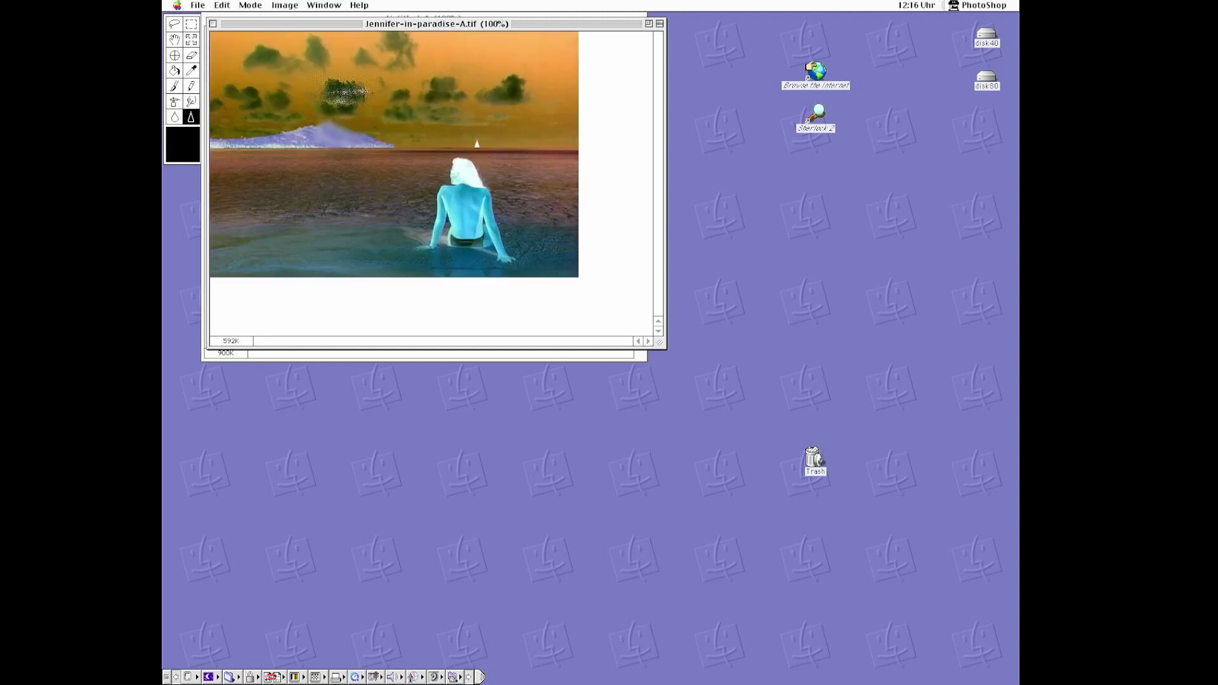
click(222, 6)
click(238, 17)
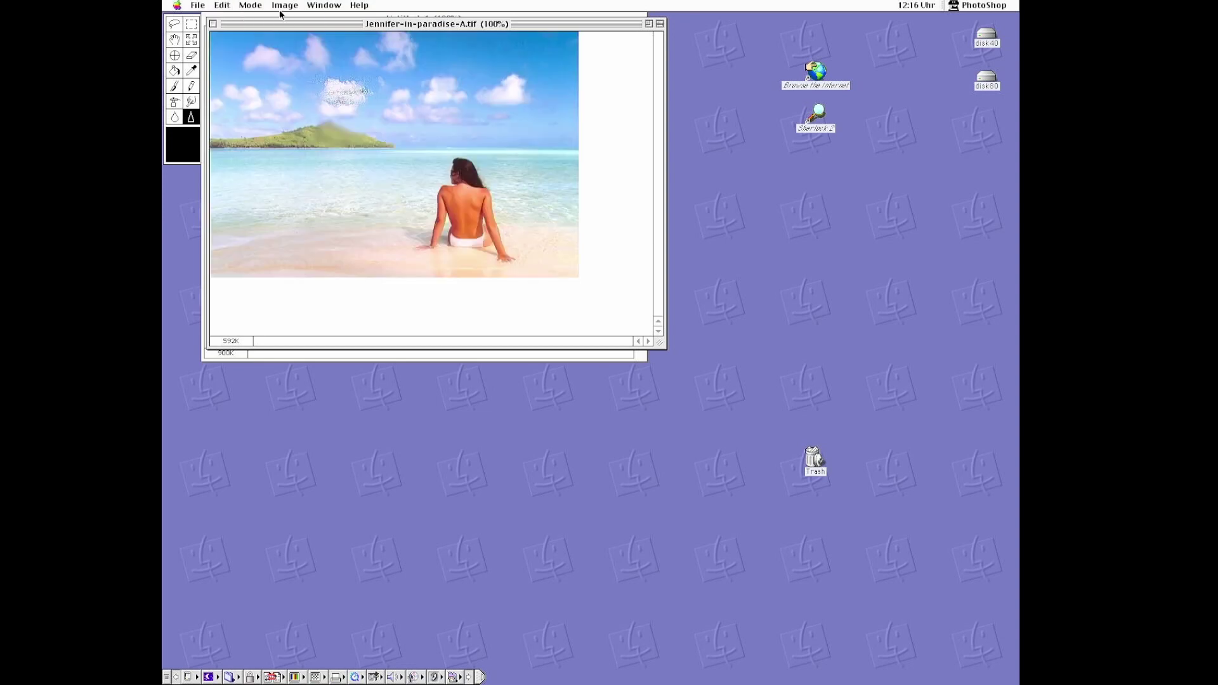
click(284, 6)
click(411, 54)
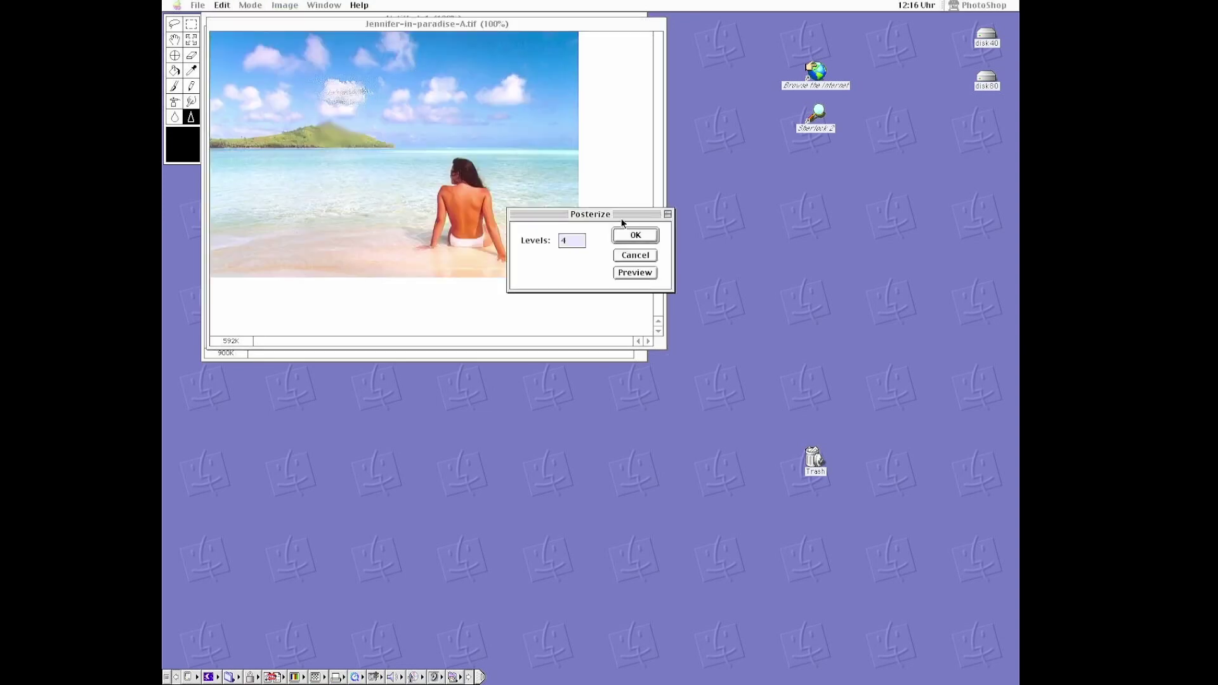
click(646, 276)
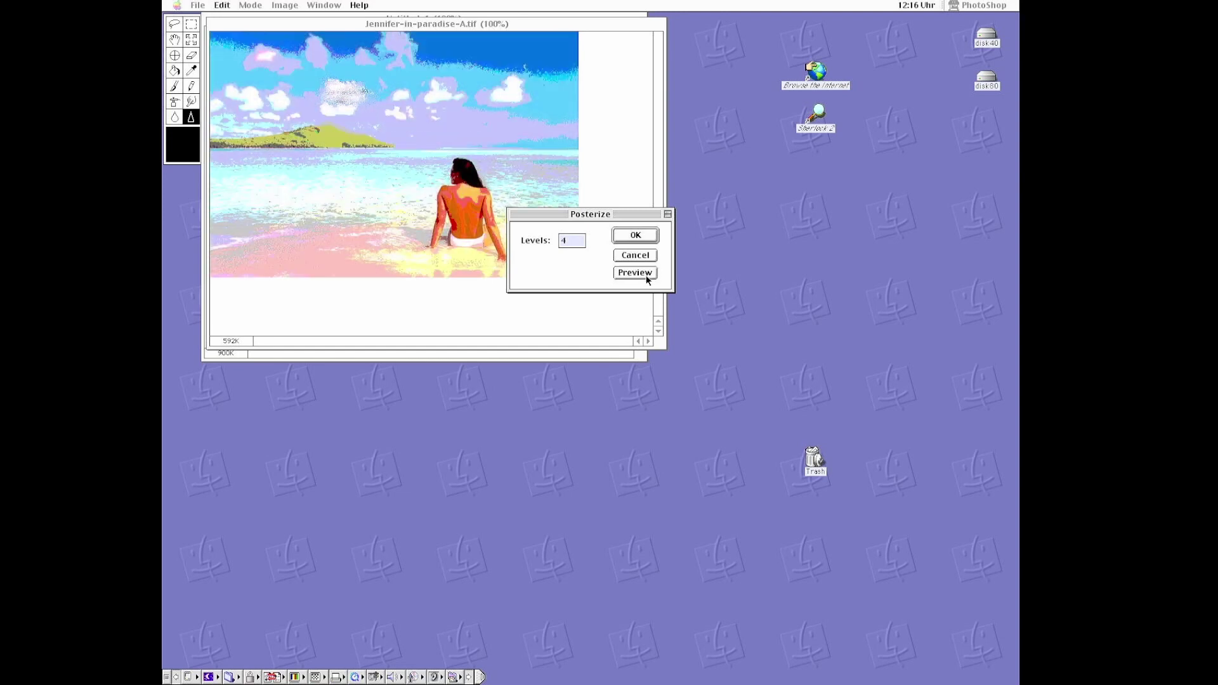
click(634, 255)
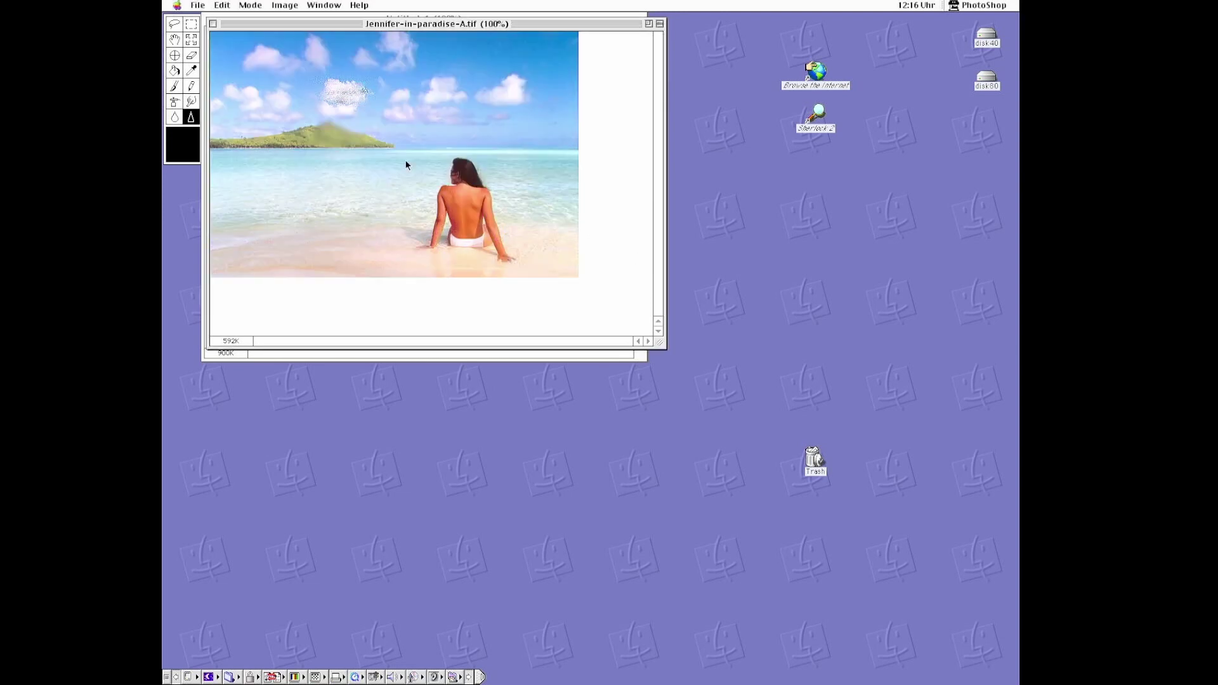
click(286, 6)
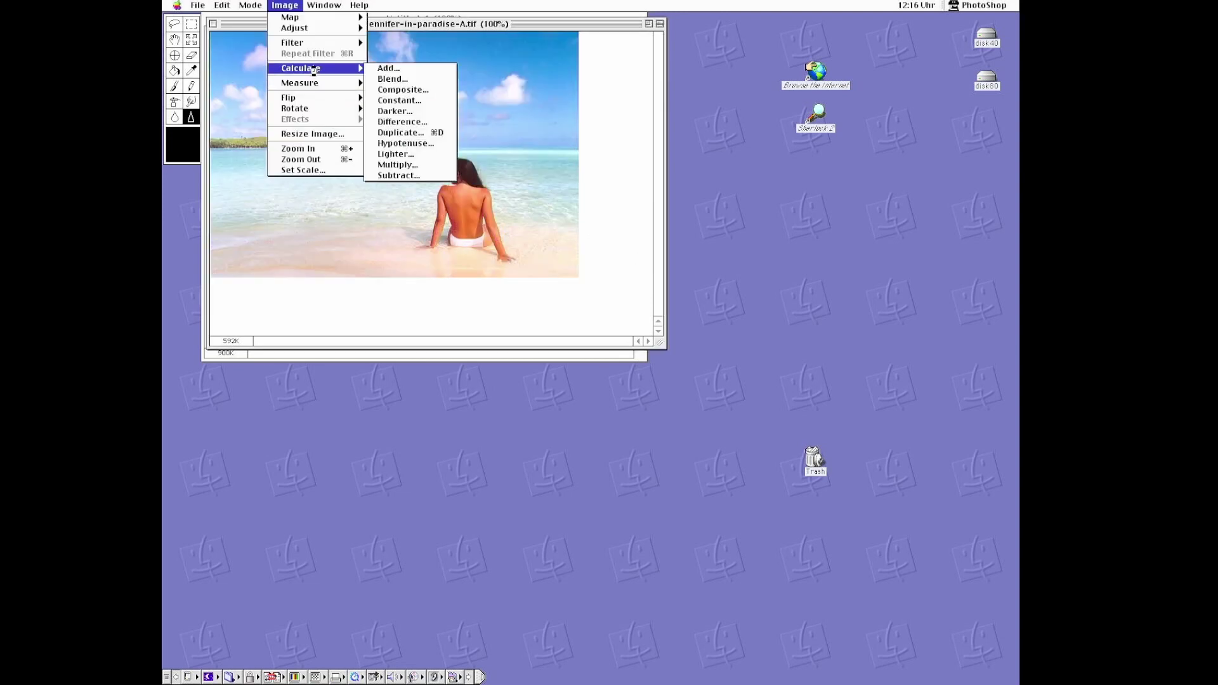
mouse_move(305, 83)
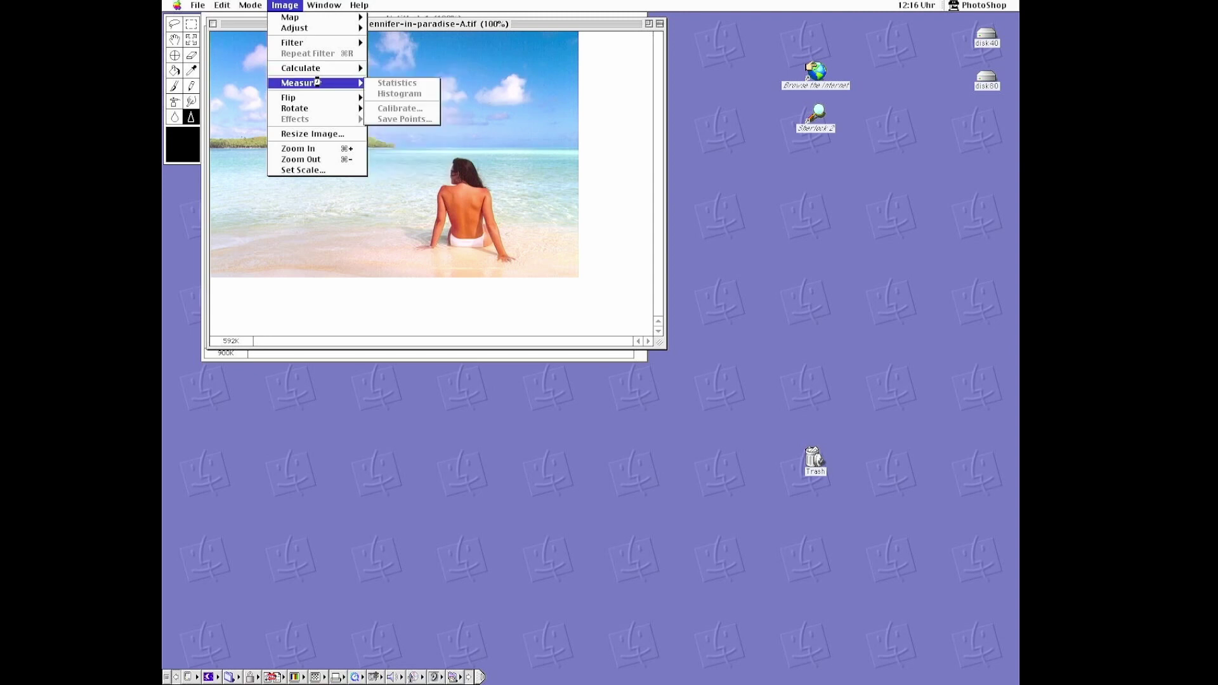
click(317, 81)
Select a rectangle of water left of the woman and preview Levels black input 108, then cancel.
key(m)
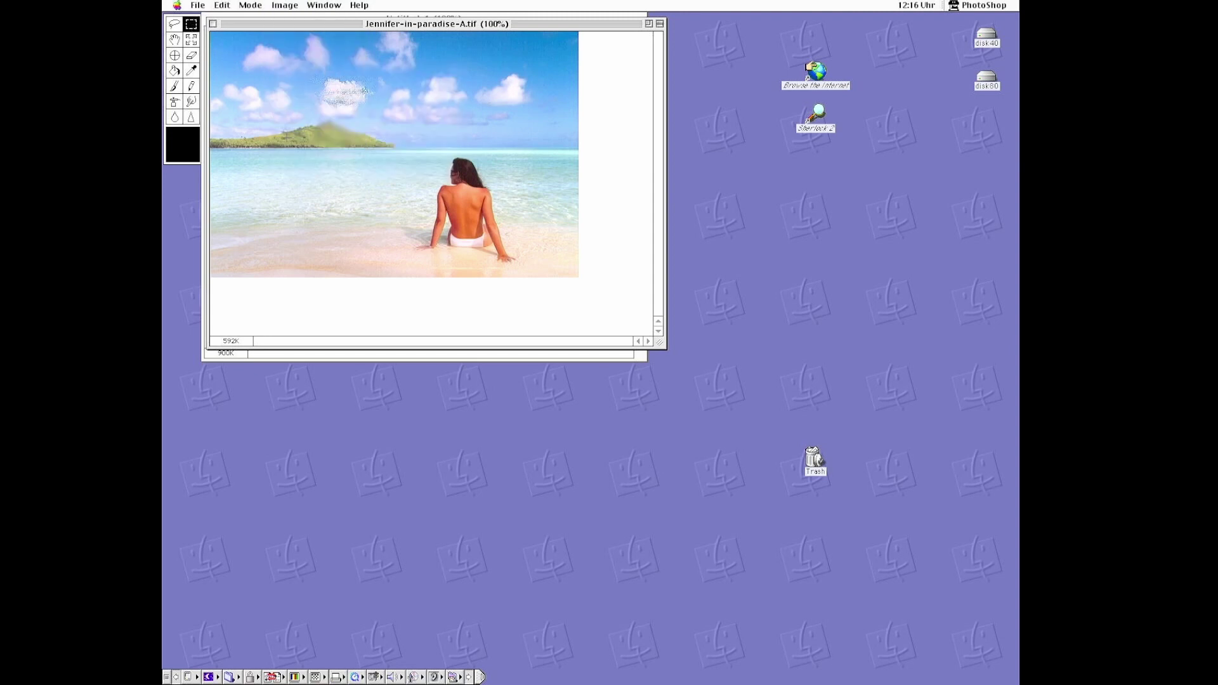
drag(261, 160, 401, 256)
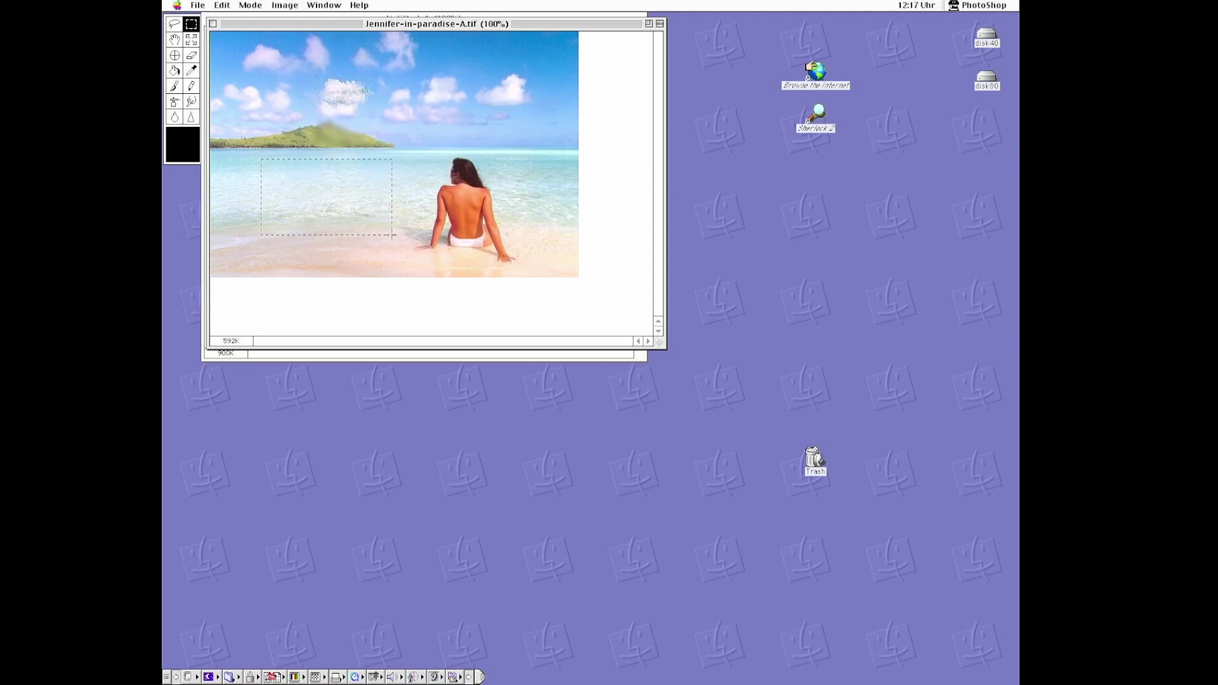
click(284, 7)
mouse_move(290, 18)
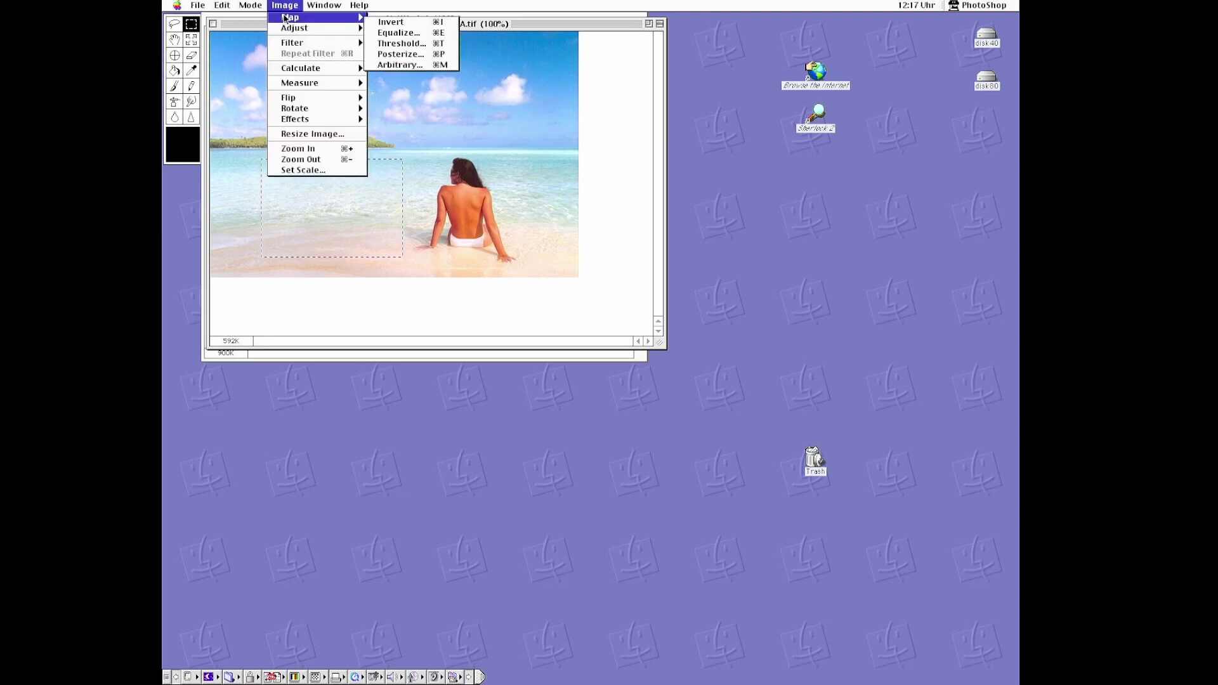
click(394, 29)
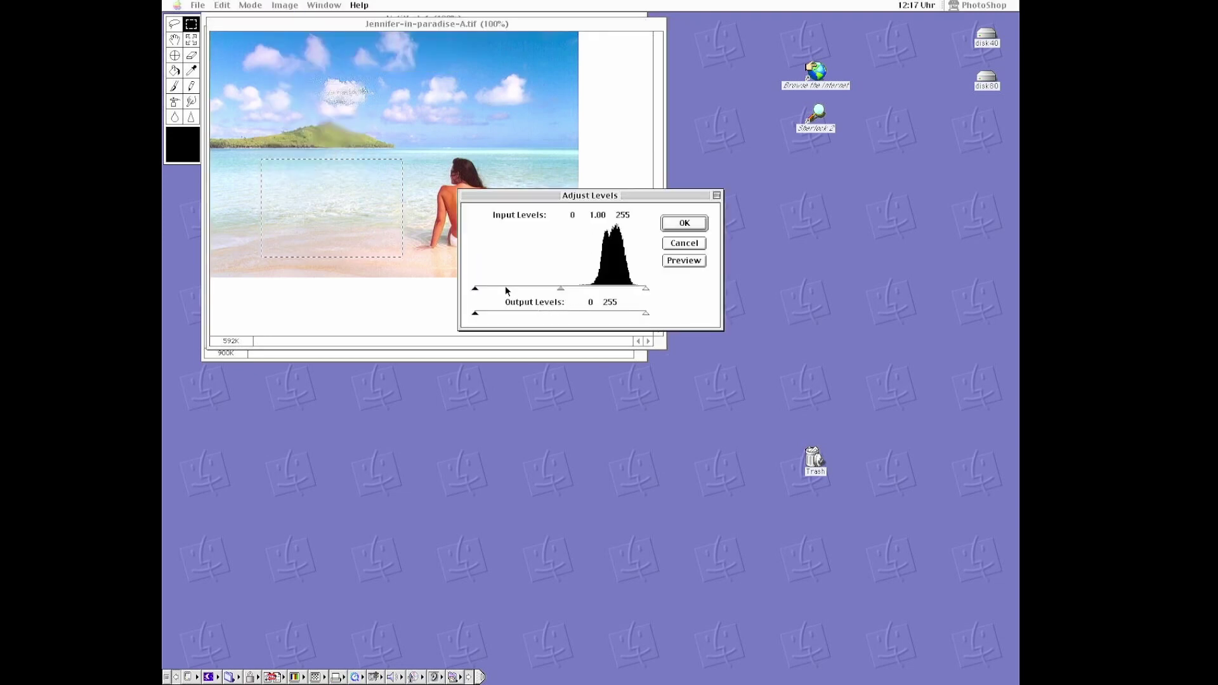
drag(481, 288, 547, 287)
click(684, 261)
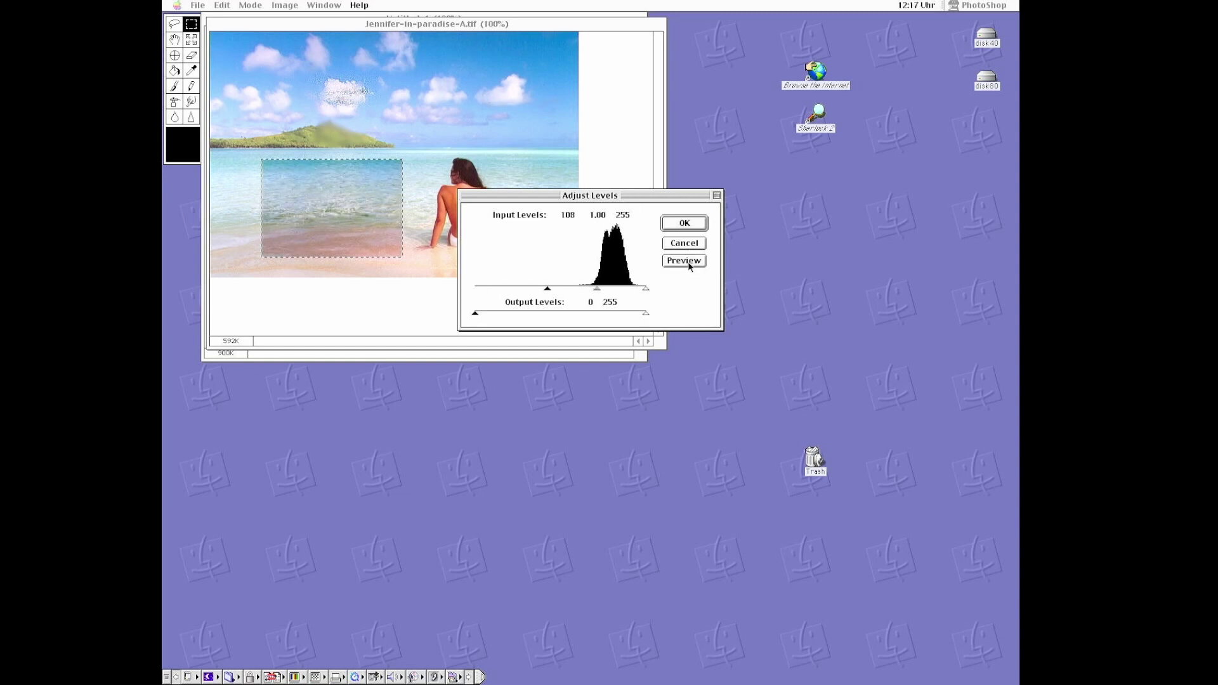
click(684, 222)
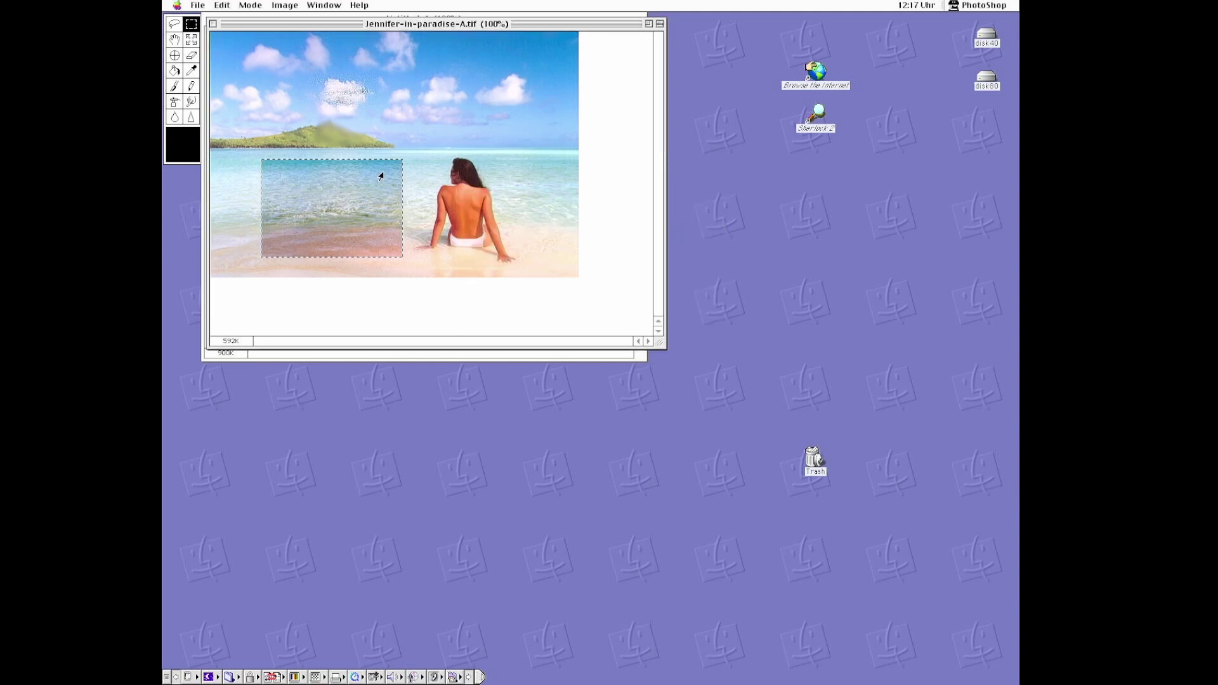
Raise the selection's saturation to +55 in Hue/Saturation, preview it, and apply.
click(284, 5)
mouse_move(295, 28)
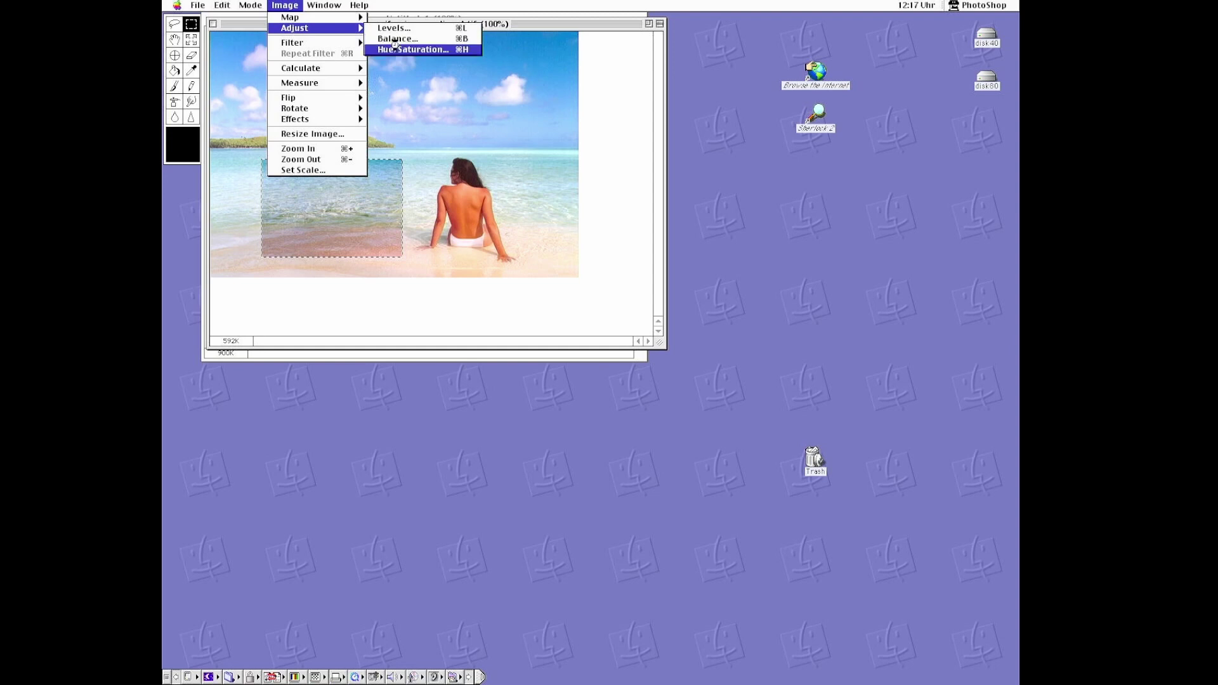
click(409, 49)
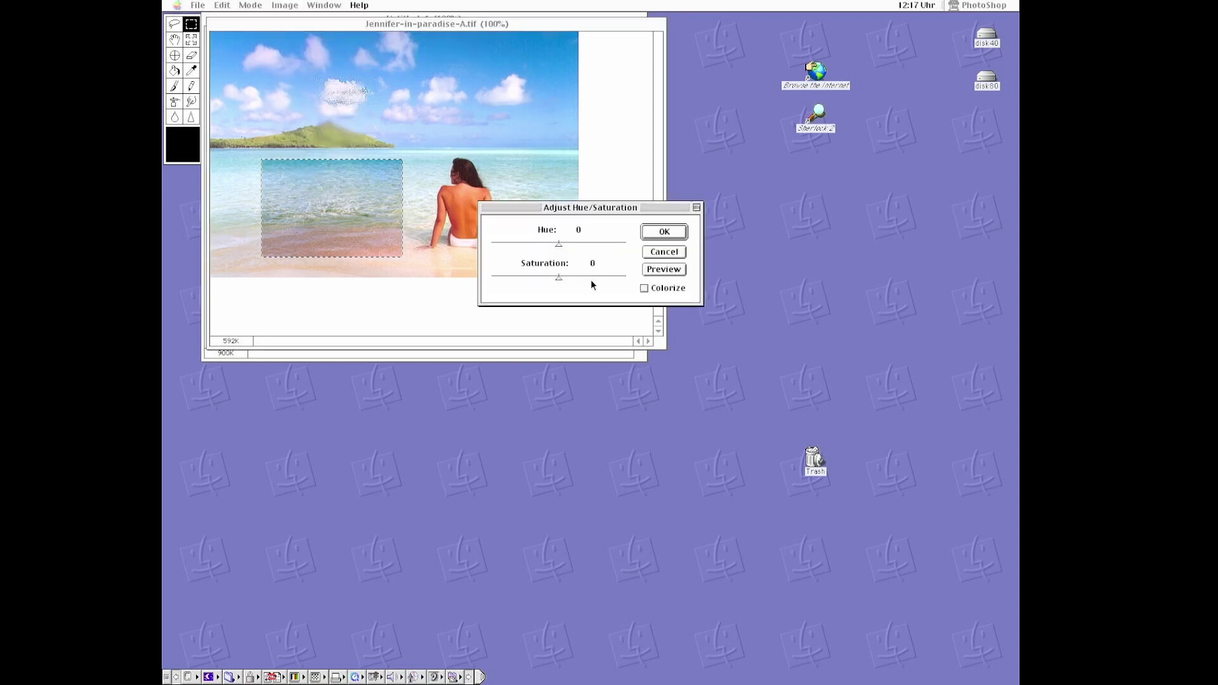
drag(557, 277, 596, 277)
click(663, 269)
click(664, 231)
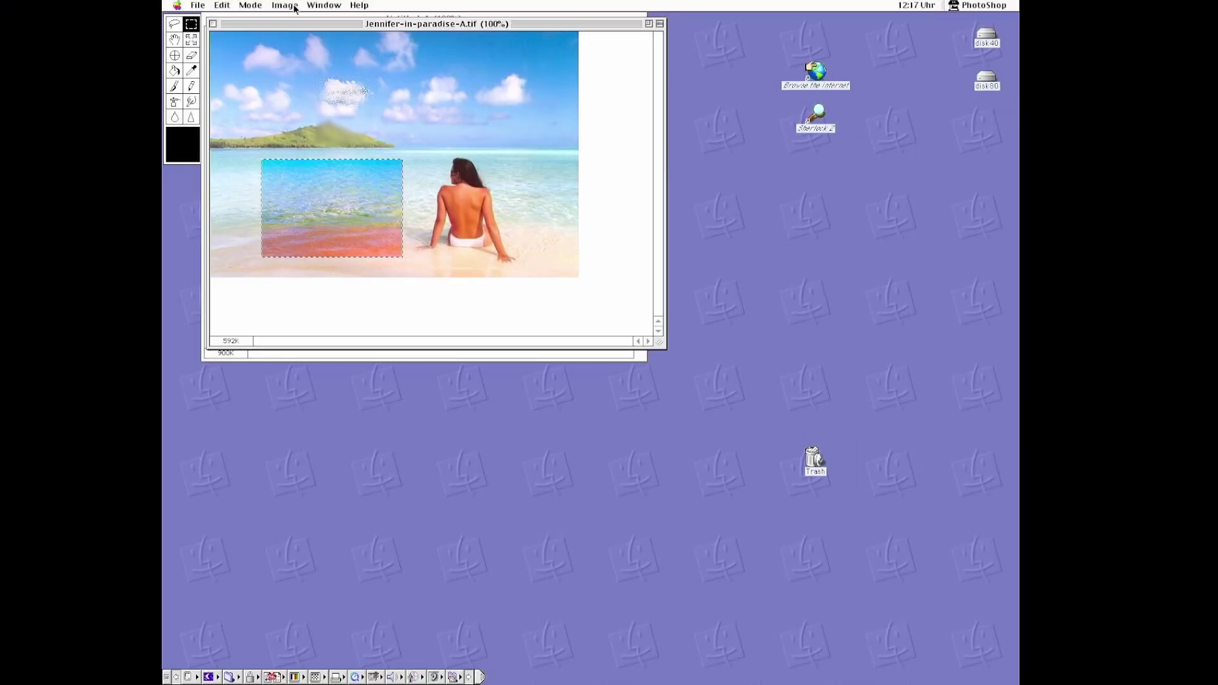
Lasso part of the red and blue doodle in Untitled-1 and copy it.
drag(323, 7, 330, 42)
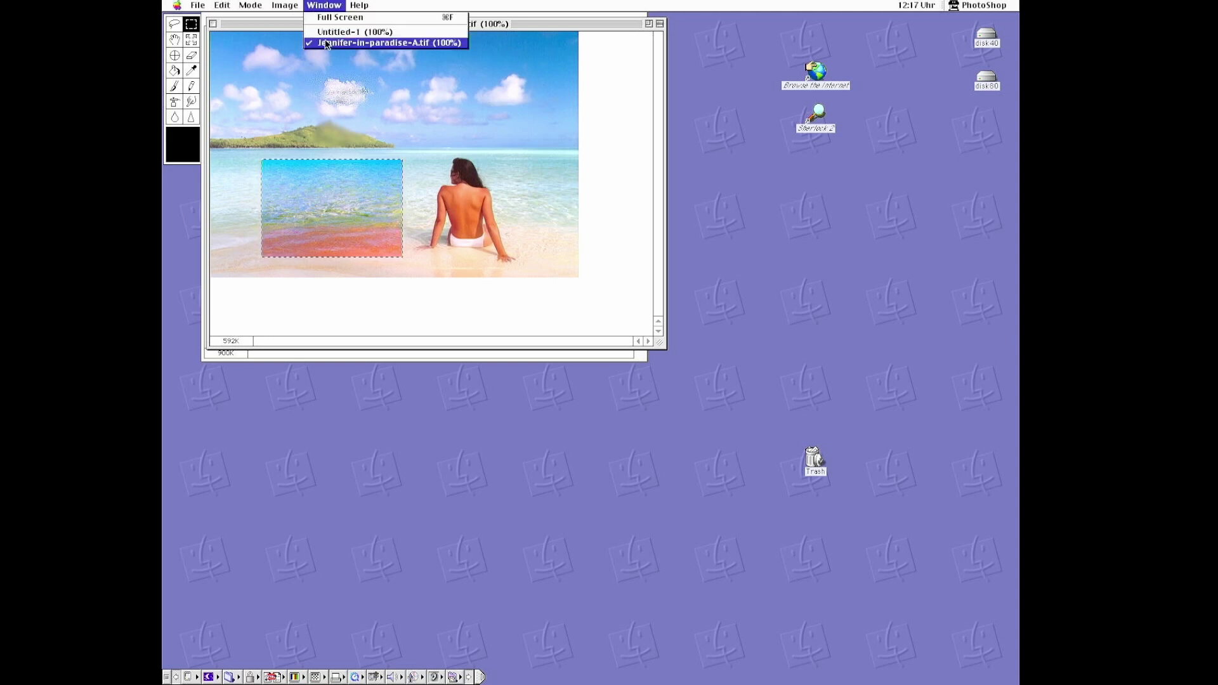
click(175, 24)
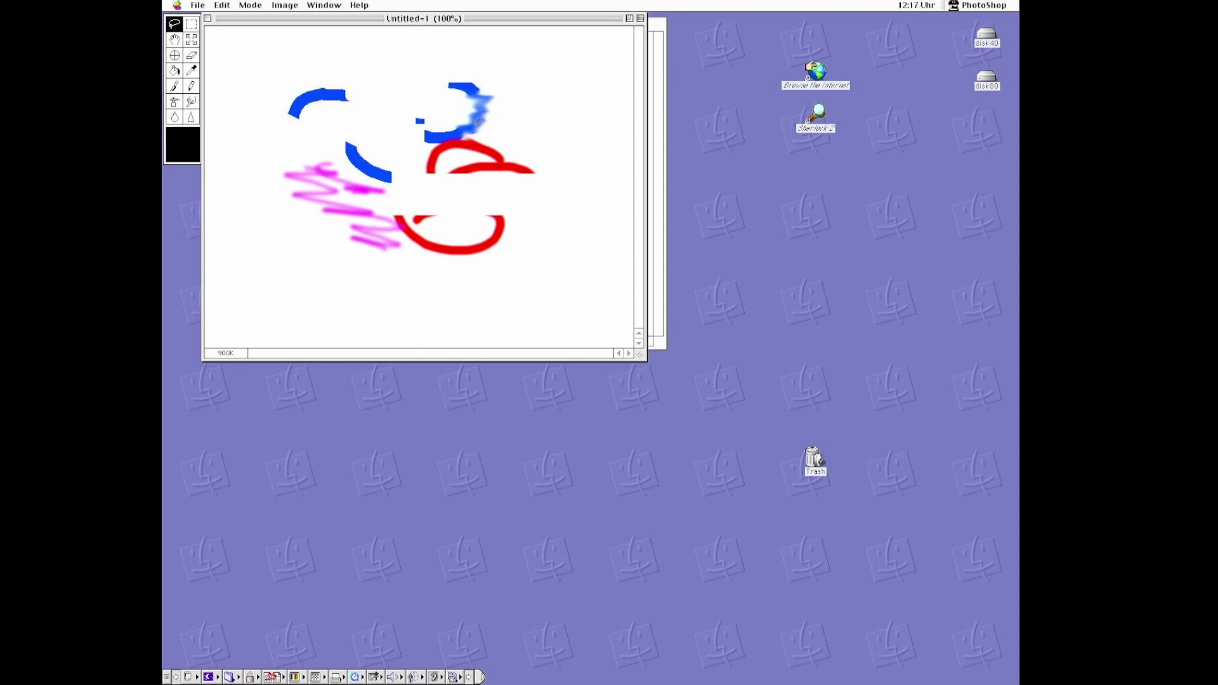
drag(427, 129, 514, 169)
click(222, 4)
click(235, 42)
Paste the doodle piece into Jennifer-in-paradise-A.tif and move it to the upper-right sky.
click(324, 6)
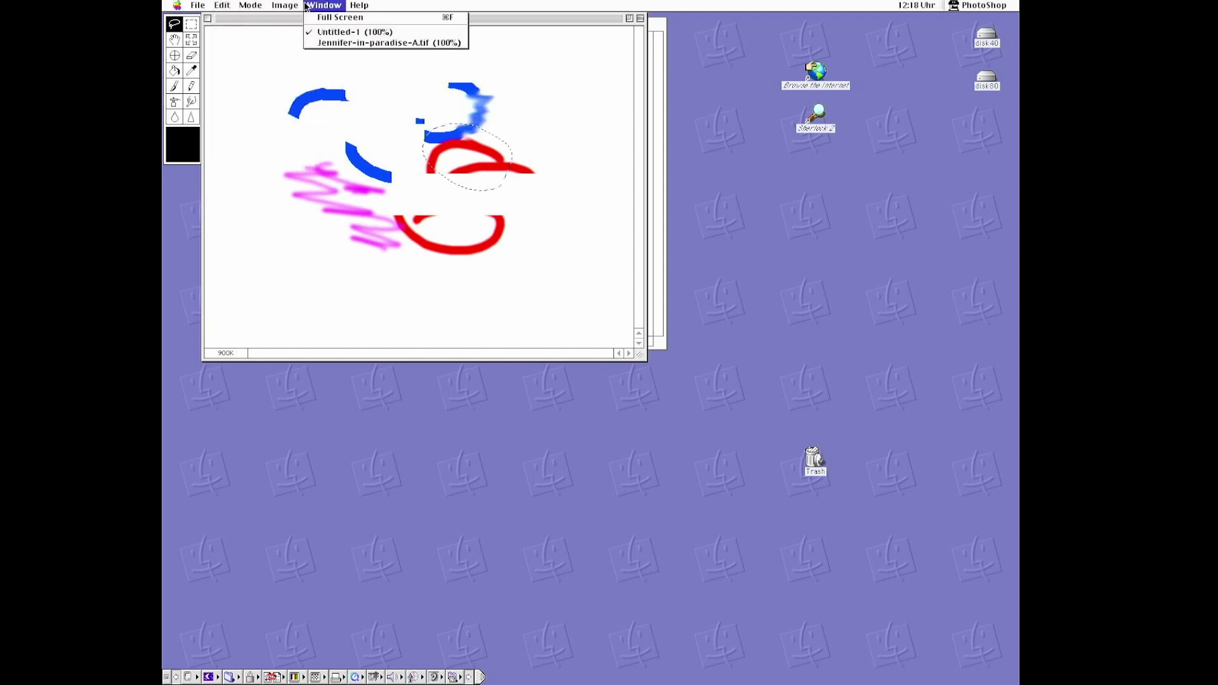
click(321, 44)
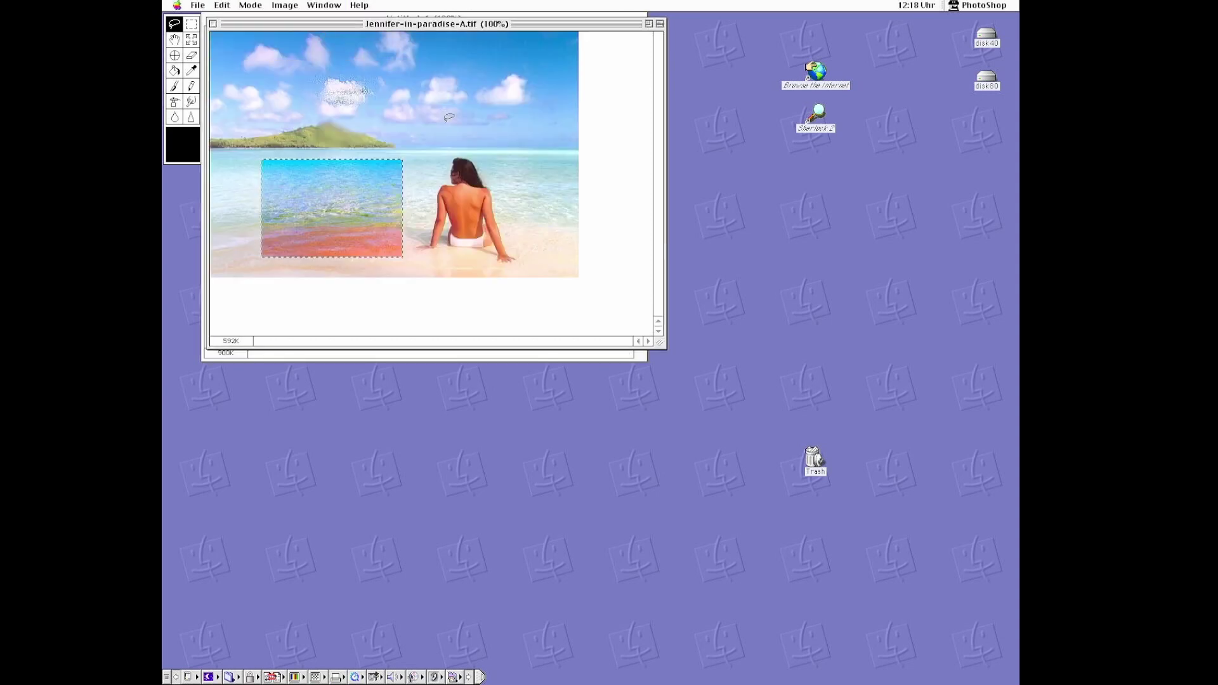
click(222, 5)
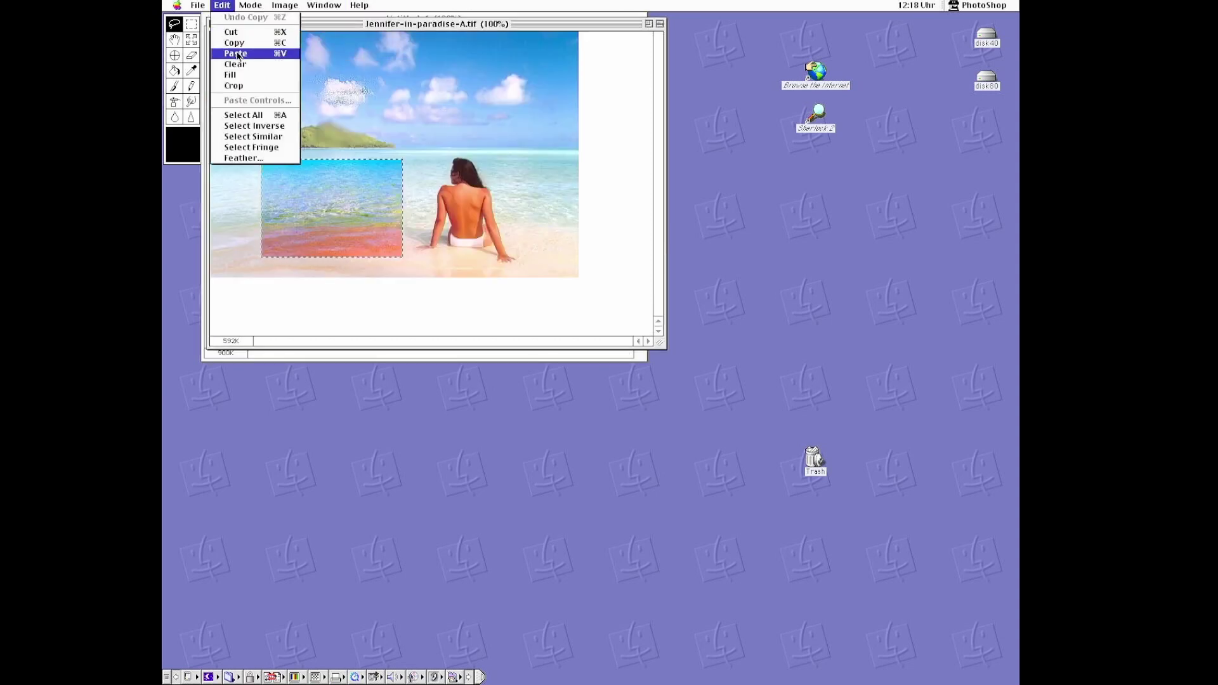
click(235, 53)
drag(400, 152, 495, 91)
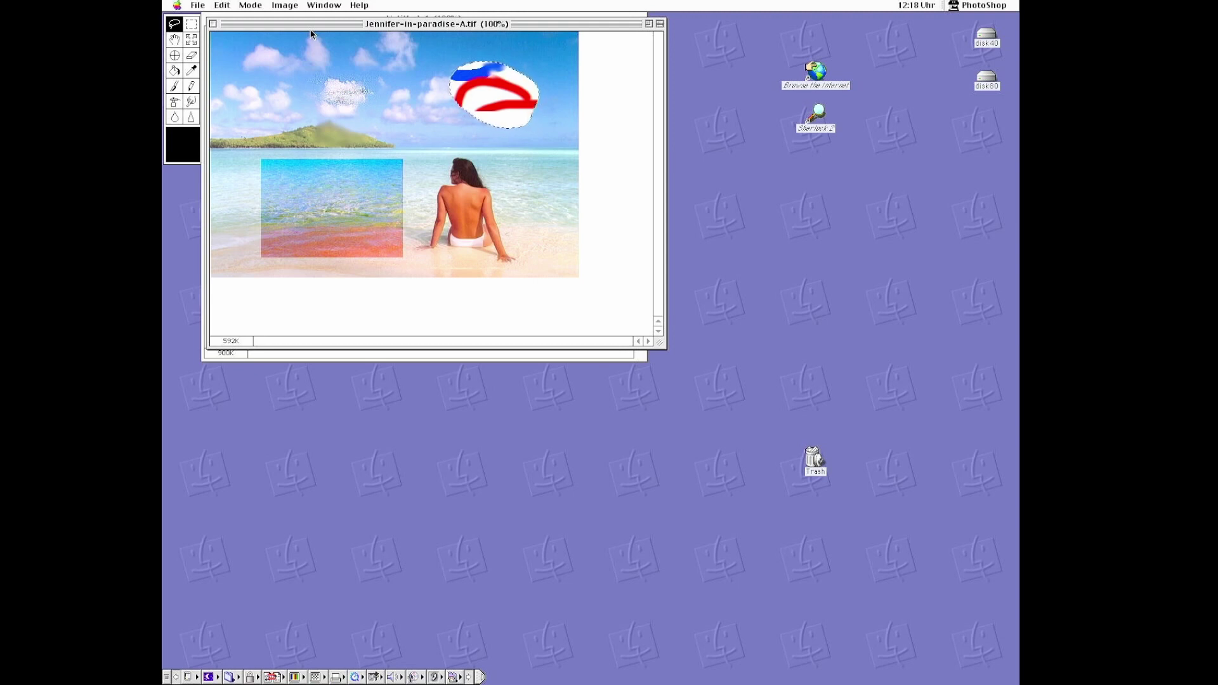
Flip the floating doodle piece horizontally and rotate the whole photo 90° left.
click(285, 5)
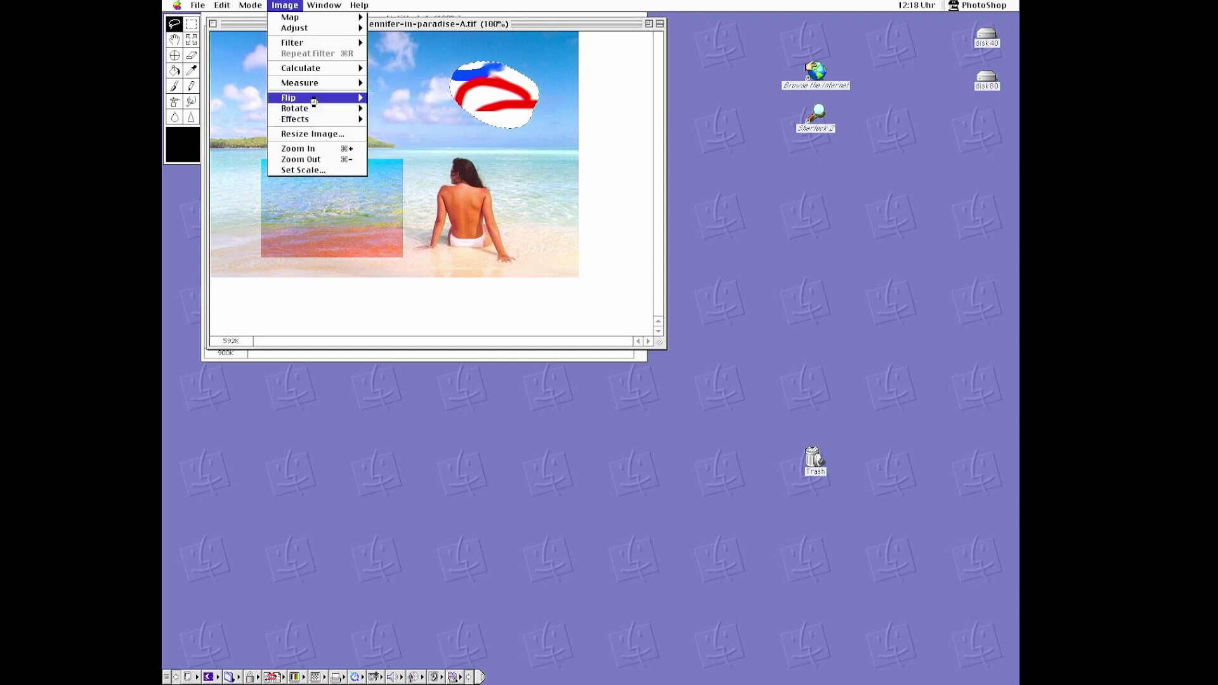
mouse_move(288, 97)
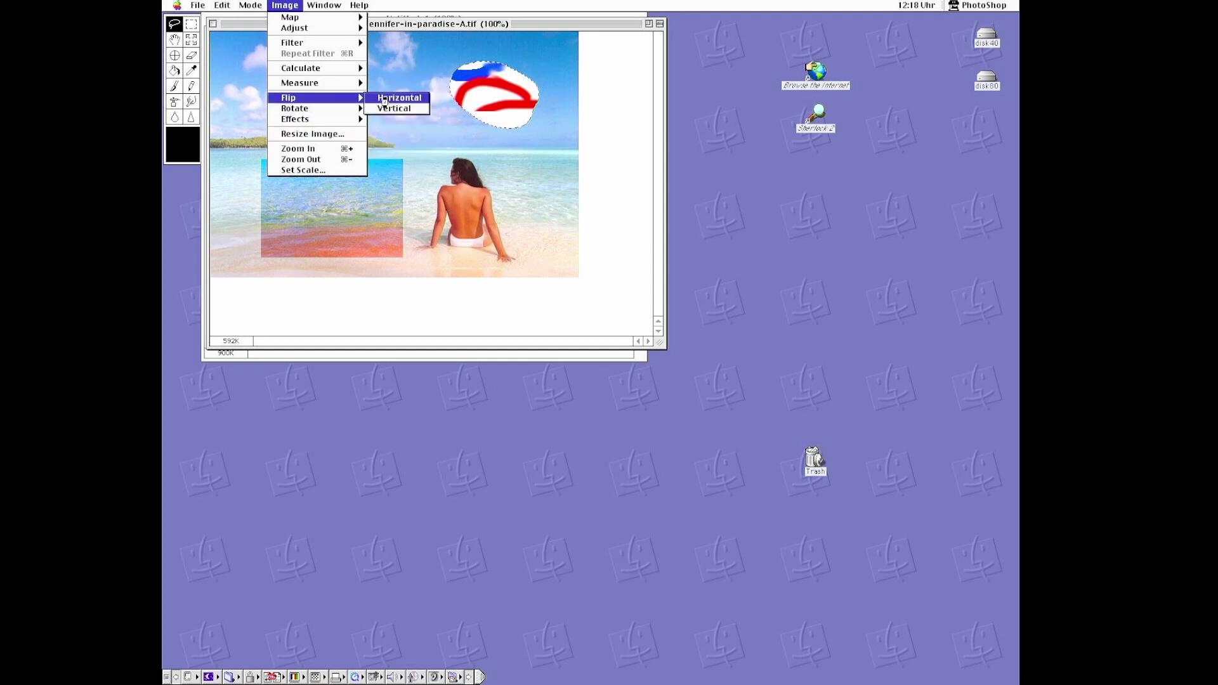
click(401, 99)
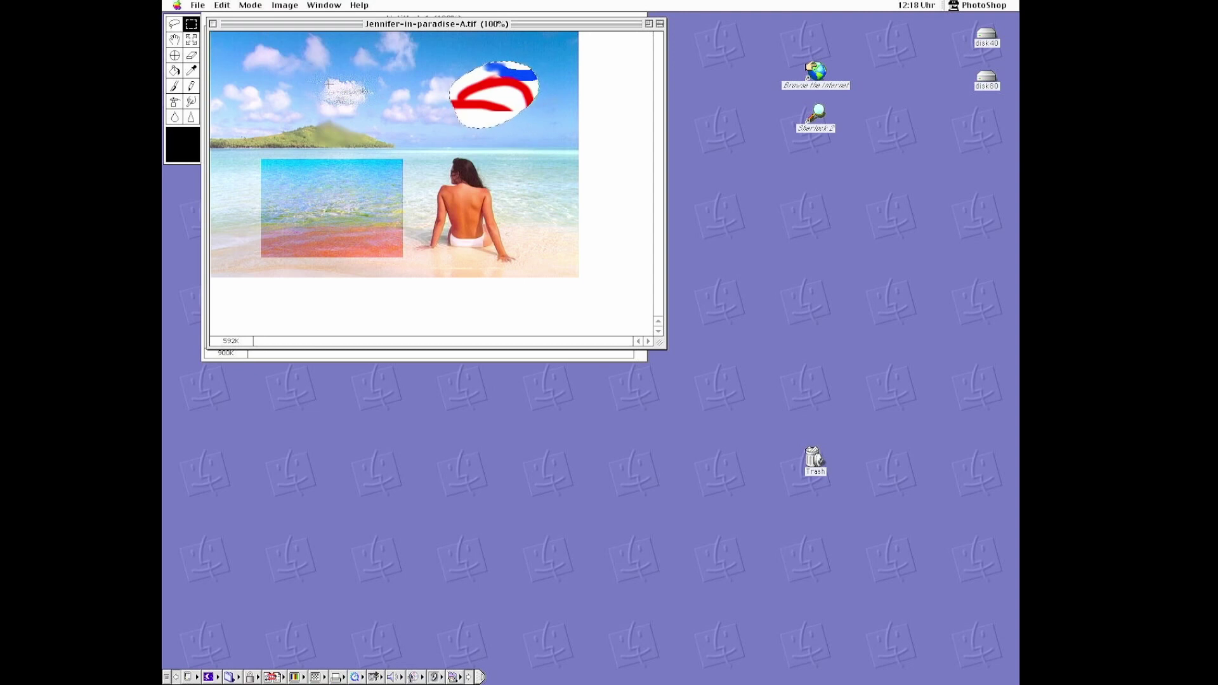
click(284, 5)
mouse_move(294, 108)
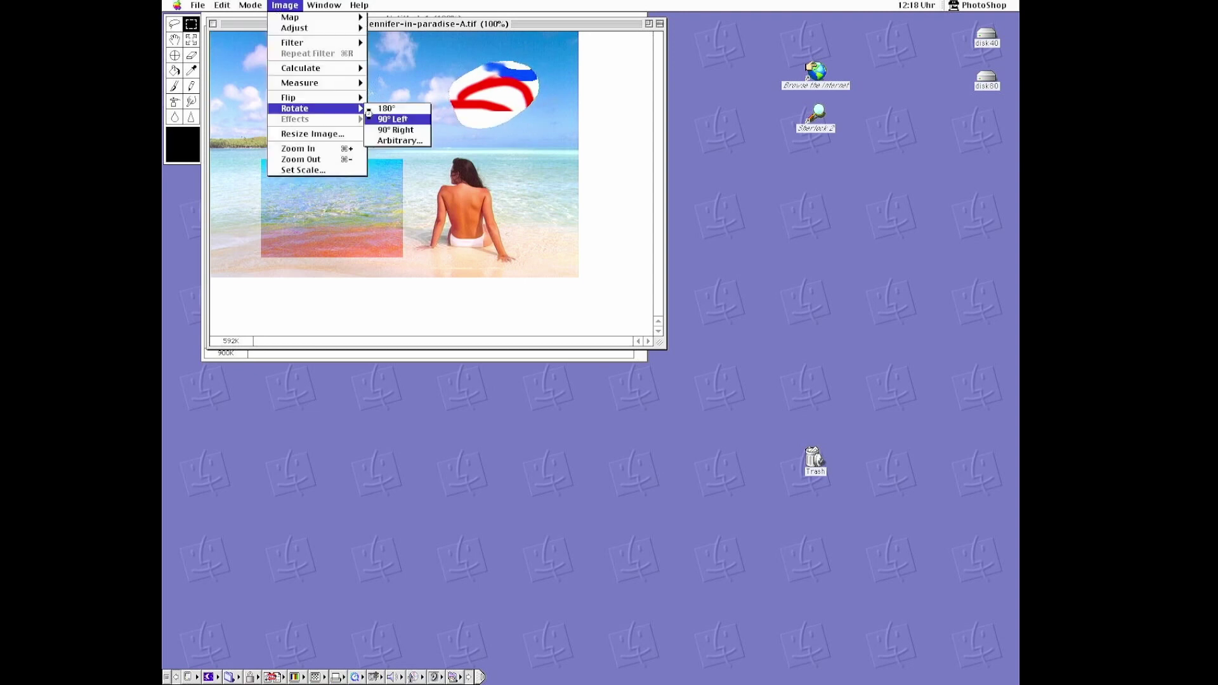
click(408, 120)
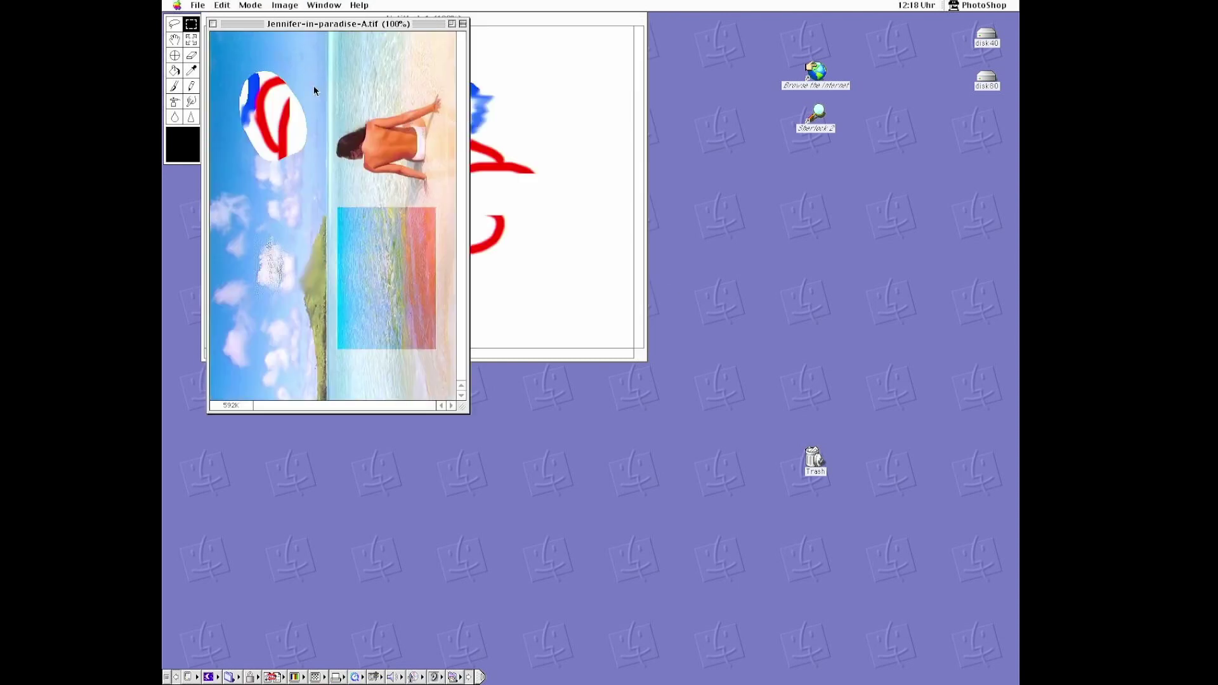
click(249, 7)
mouse_move(288, 97)
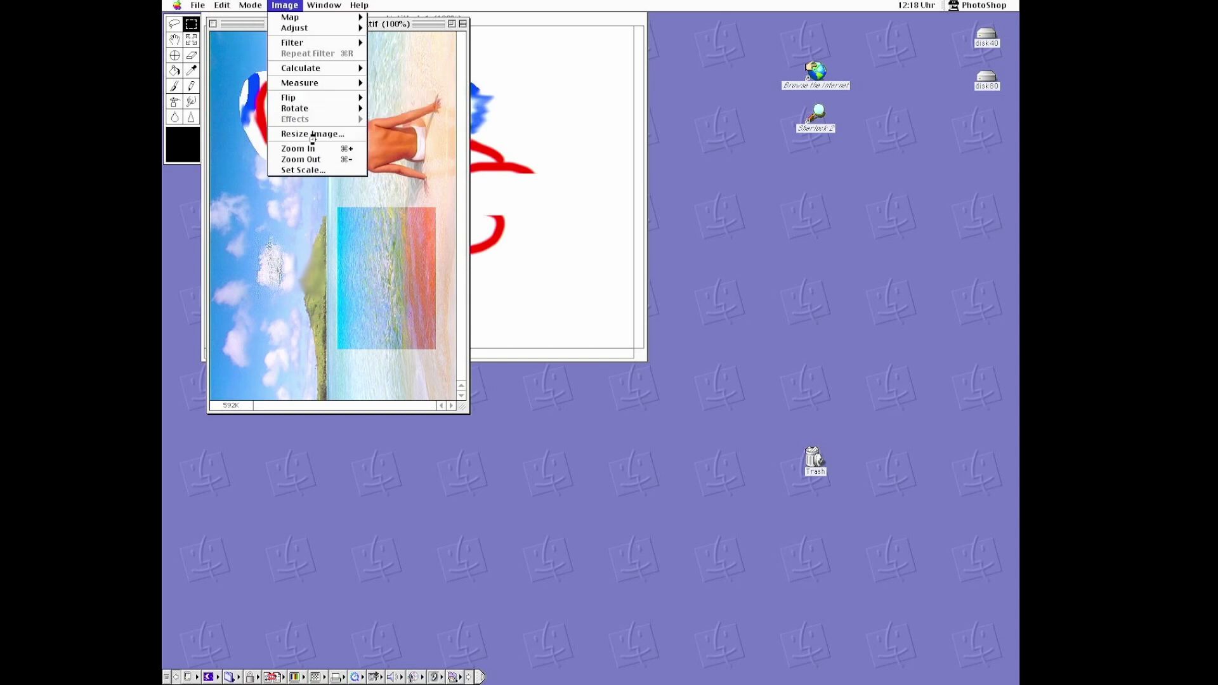
click(197, 6)
click(228, 74)
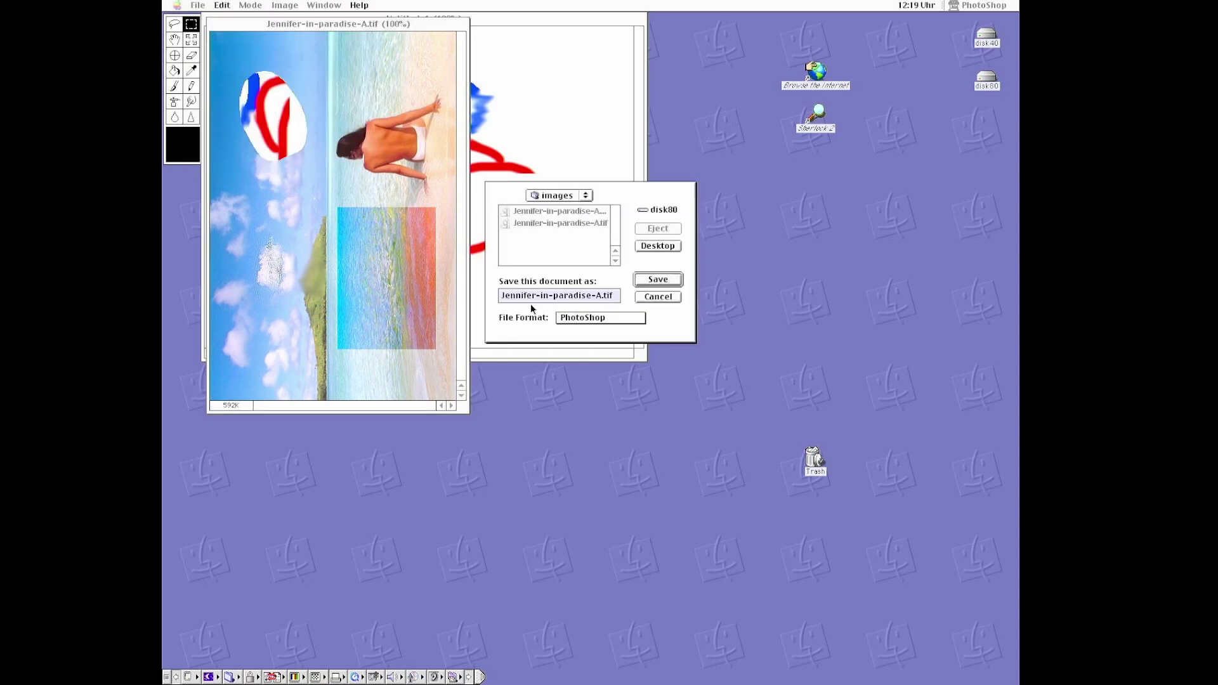
click(603, 318)
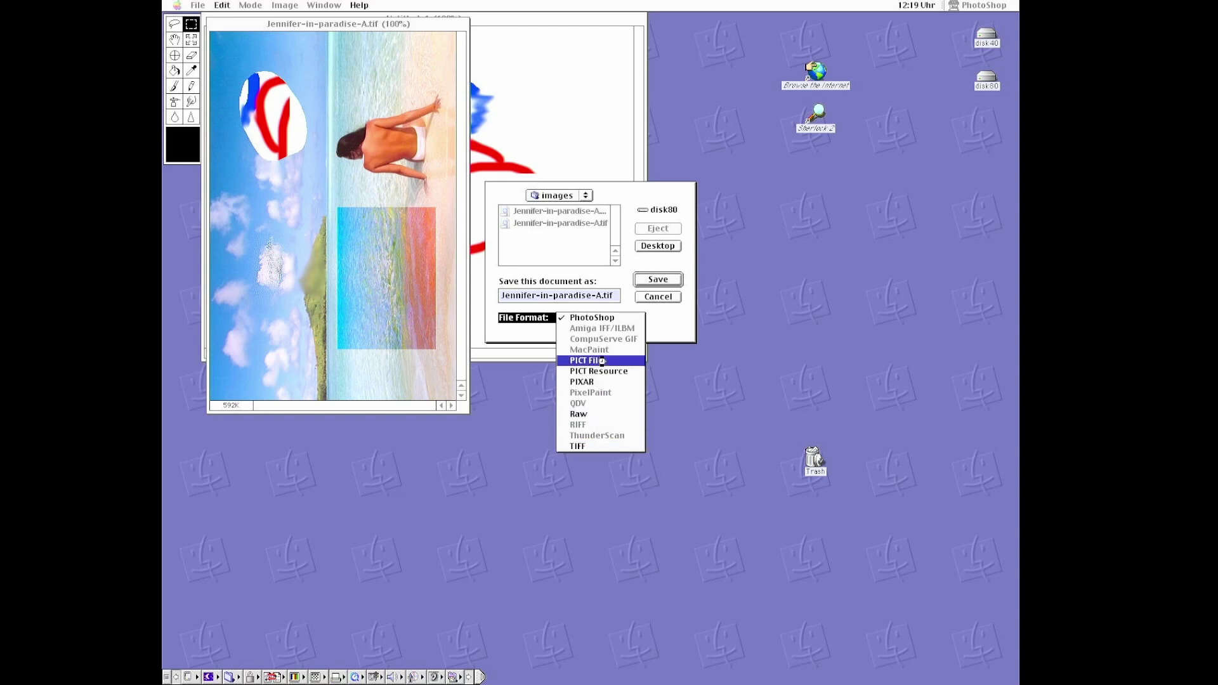
click(623, 203)
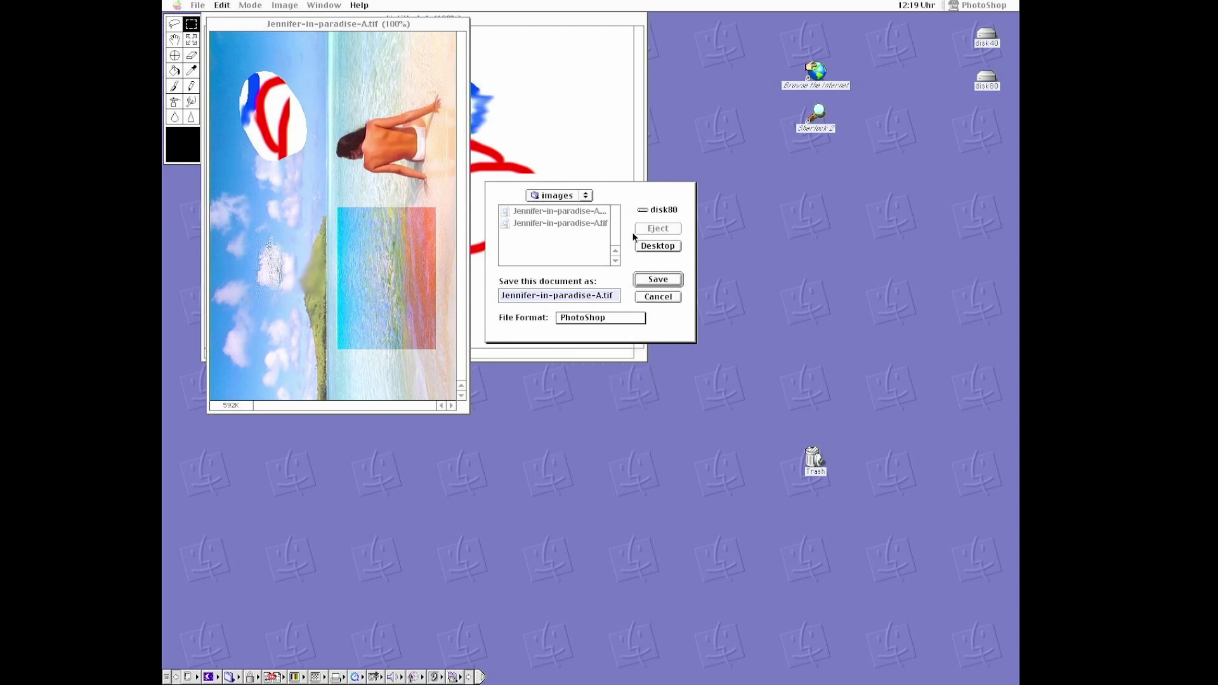
click(662, 297)
Draw a pencil loop by the woman's shoulders on the Green channel, then return to RGB.
click(252, 5)
mouse_move(276, 122)
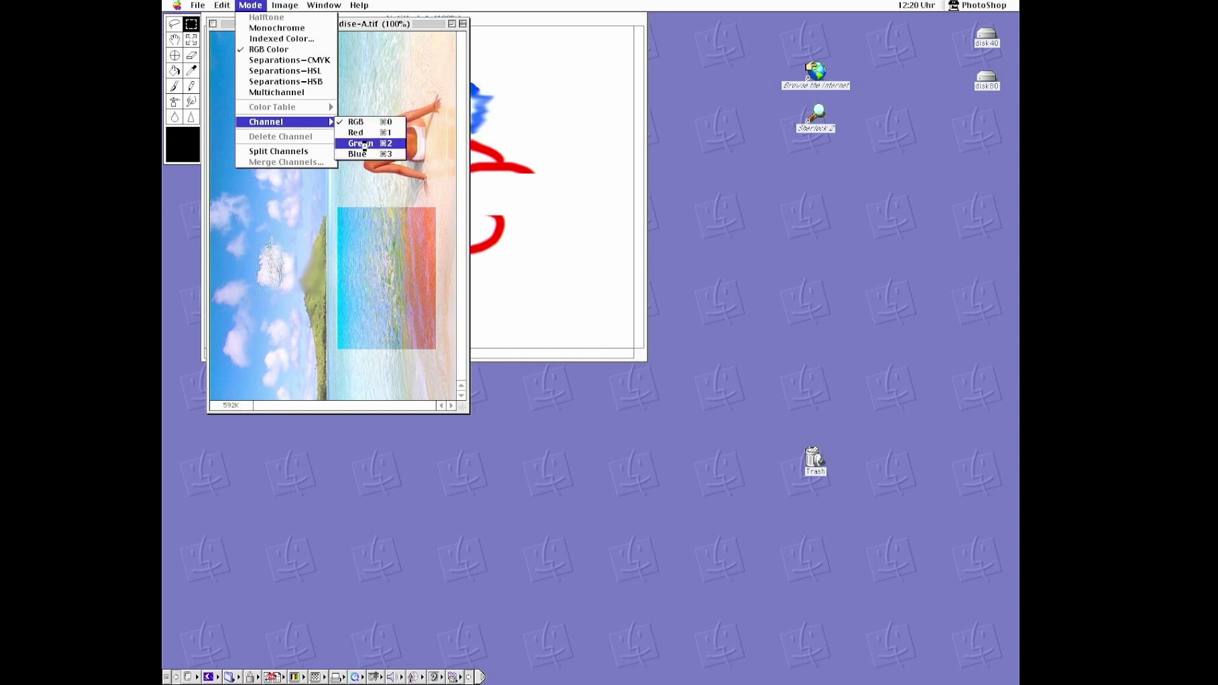
click(364, 142)
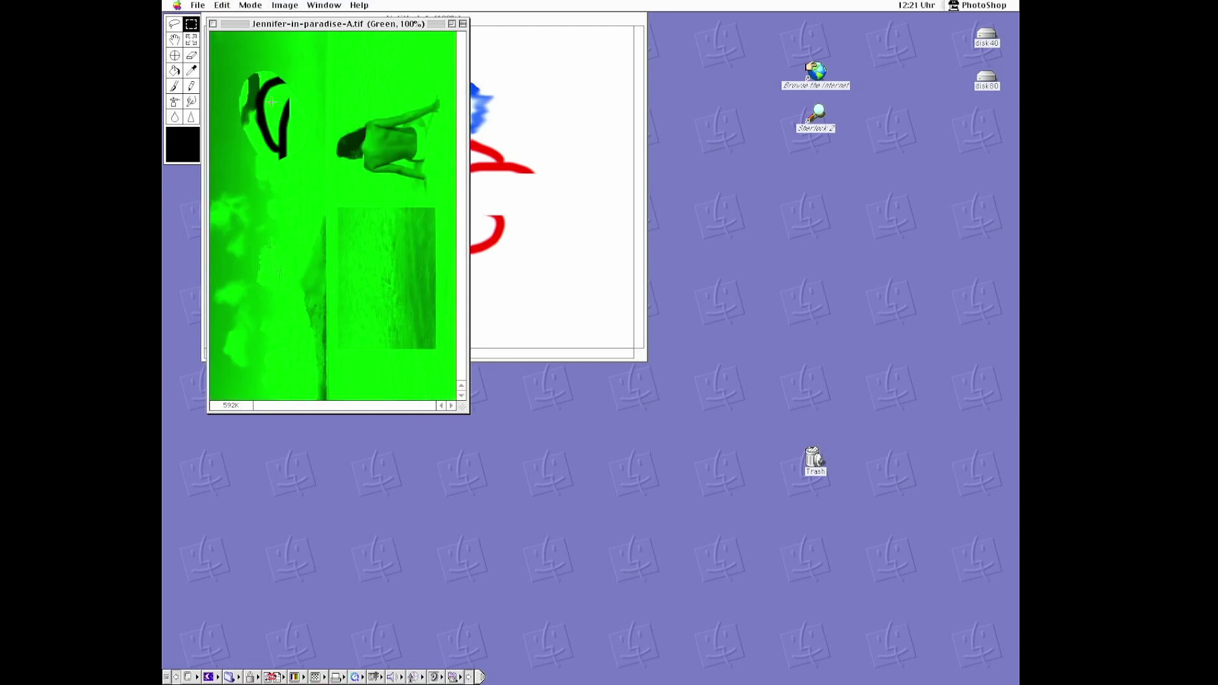
click(191, 85)
drag(323, 95, 367, 120)
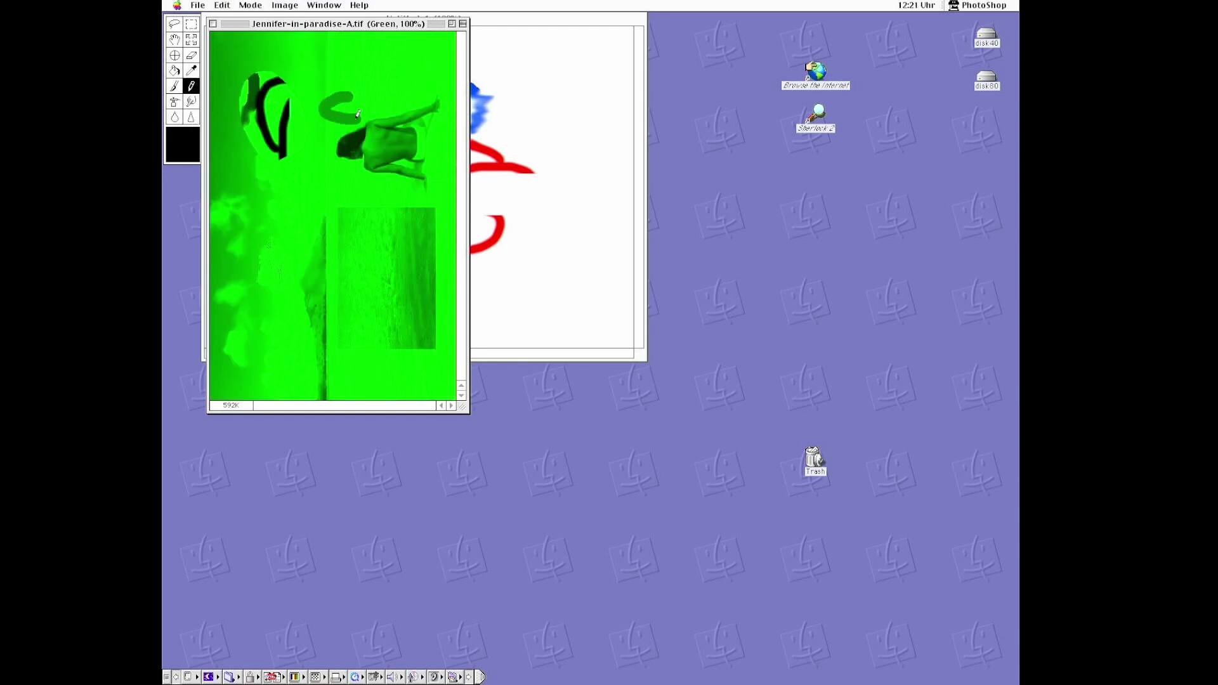
click(249, 6)
click(366, 128)
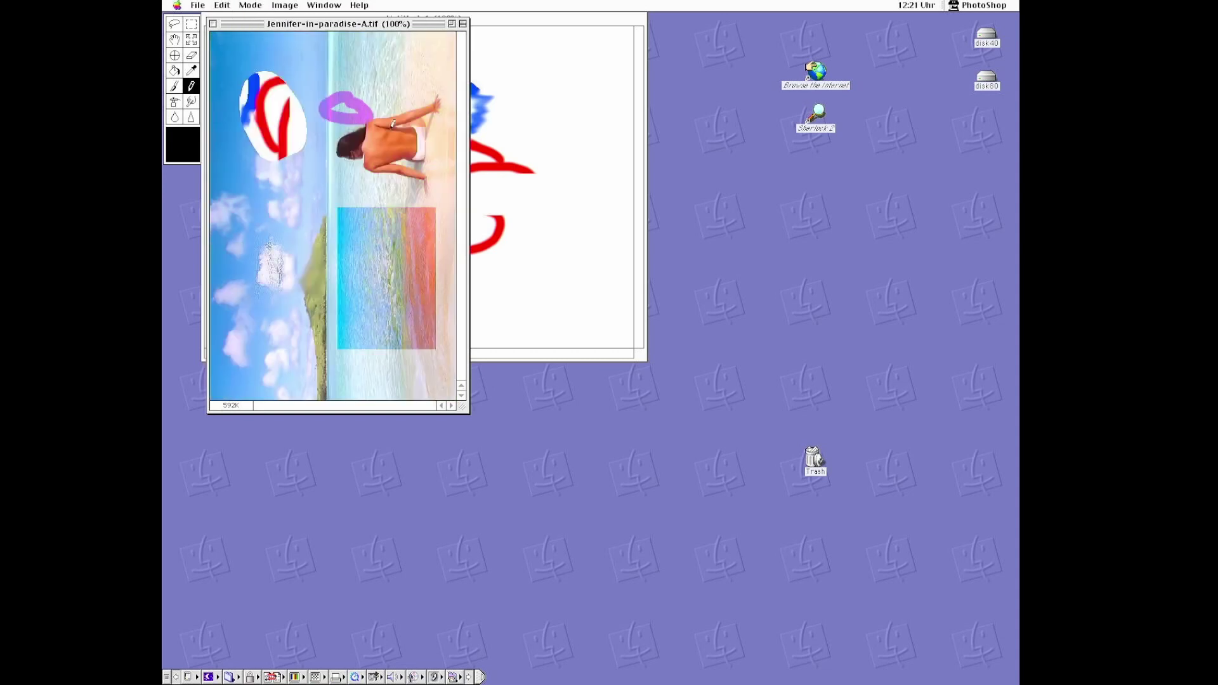